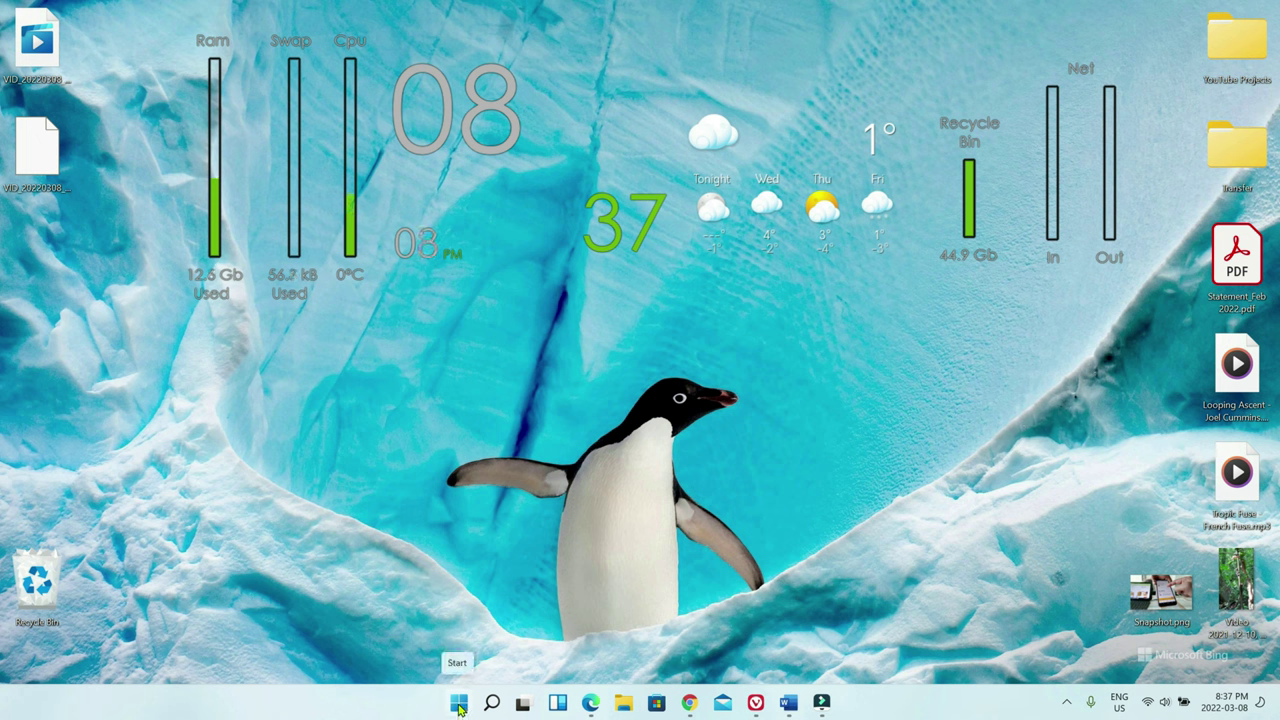
Find and open the Settings app through Windows search and go to its Personalization page
right_click(458, 706)
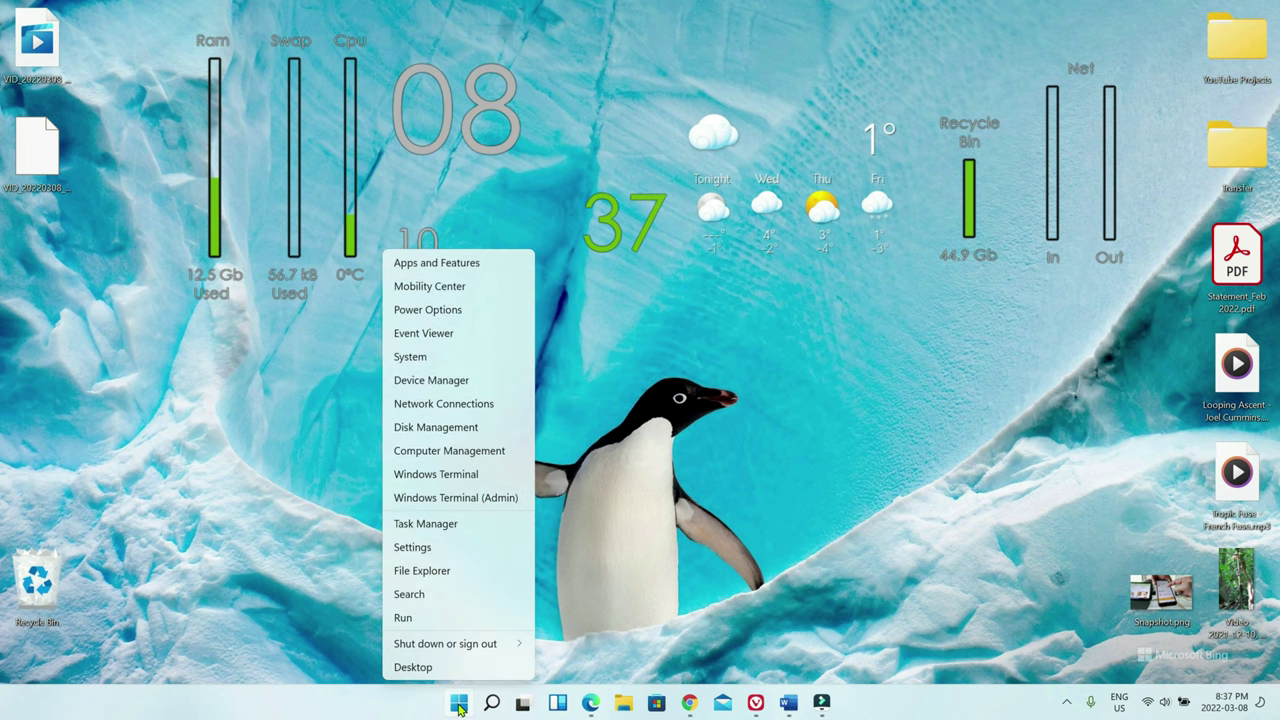
left_click(638, 550)
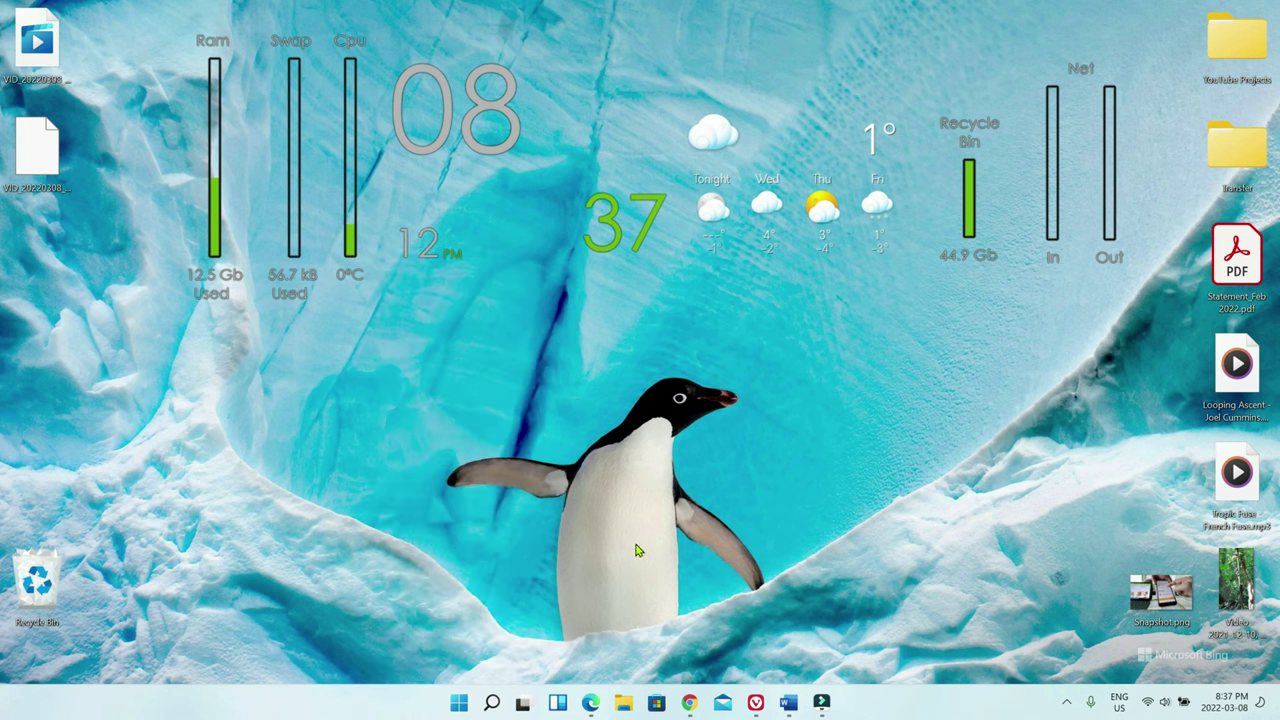
left_click(491, 705)
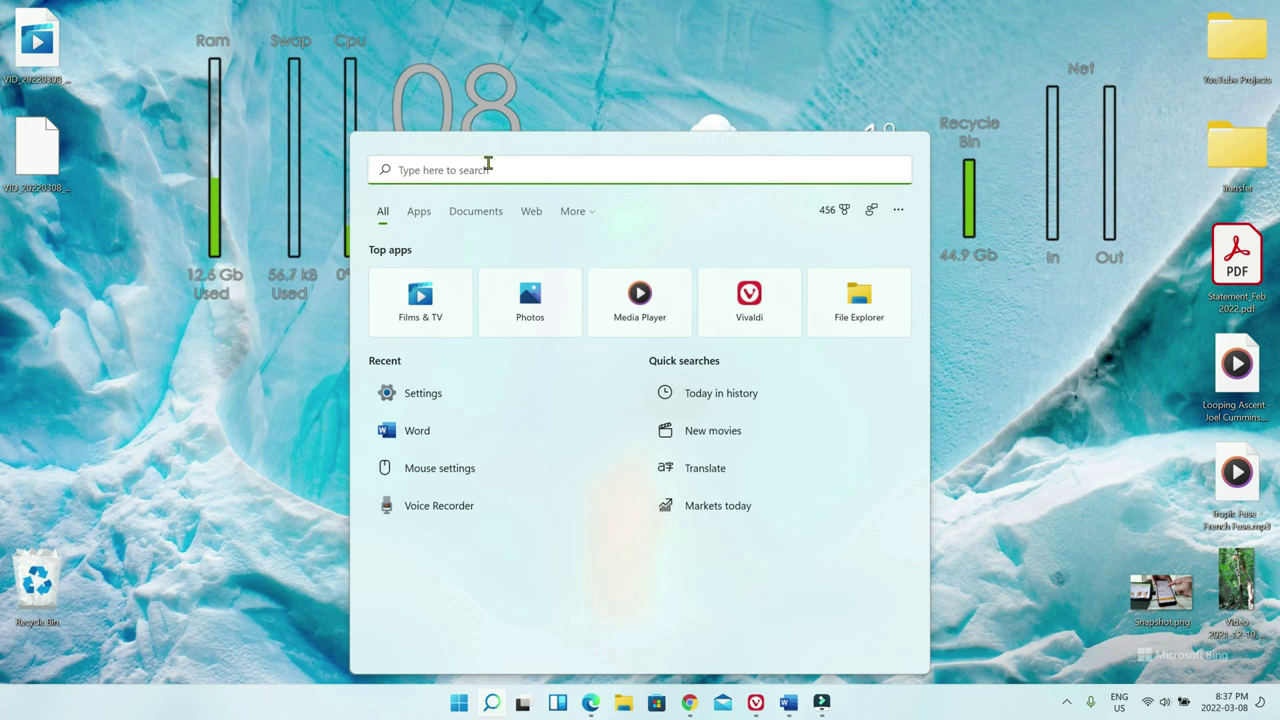
type("sett")
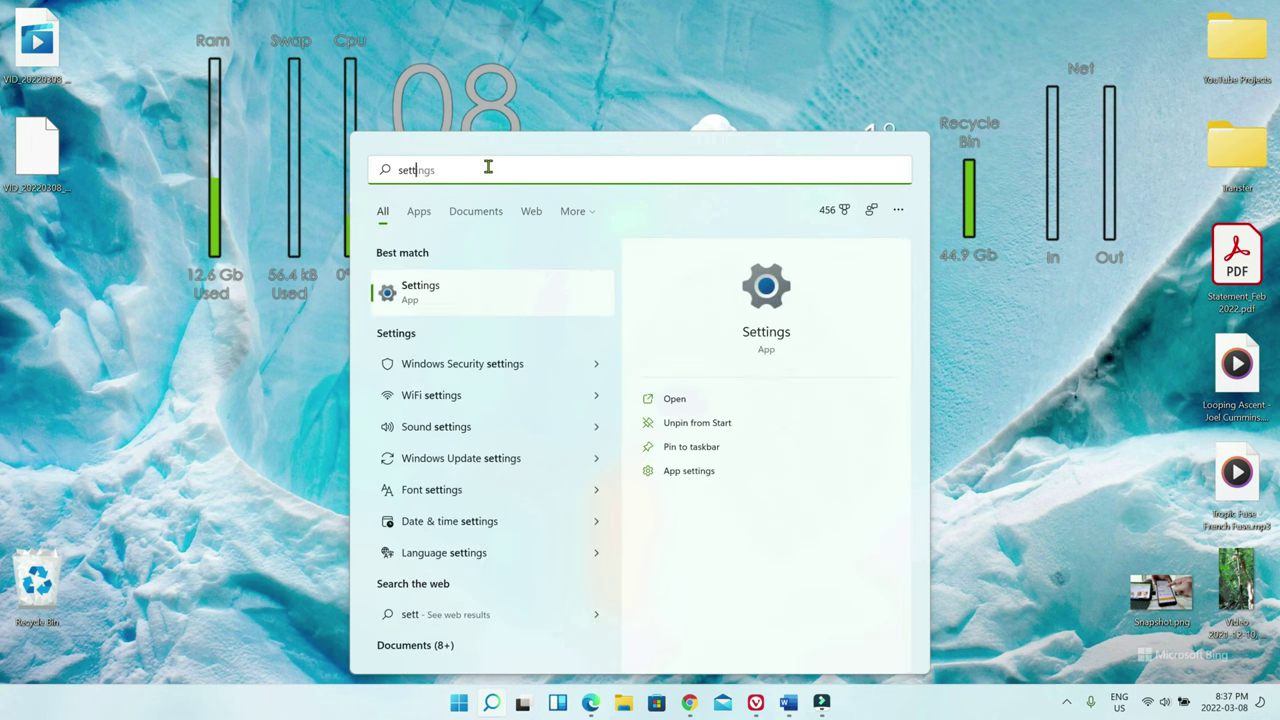
left_click(410, 292)
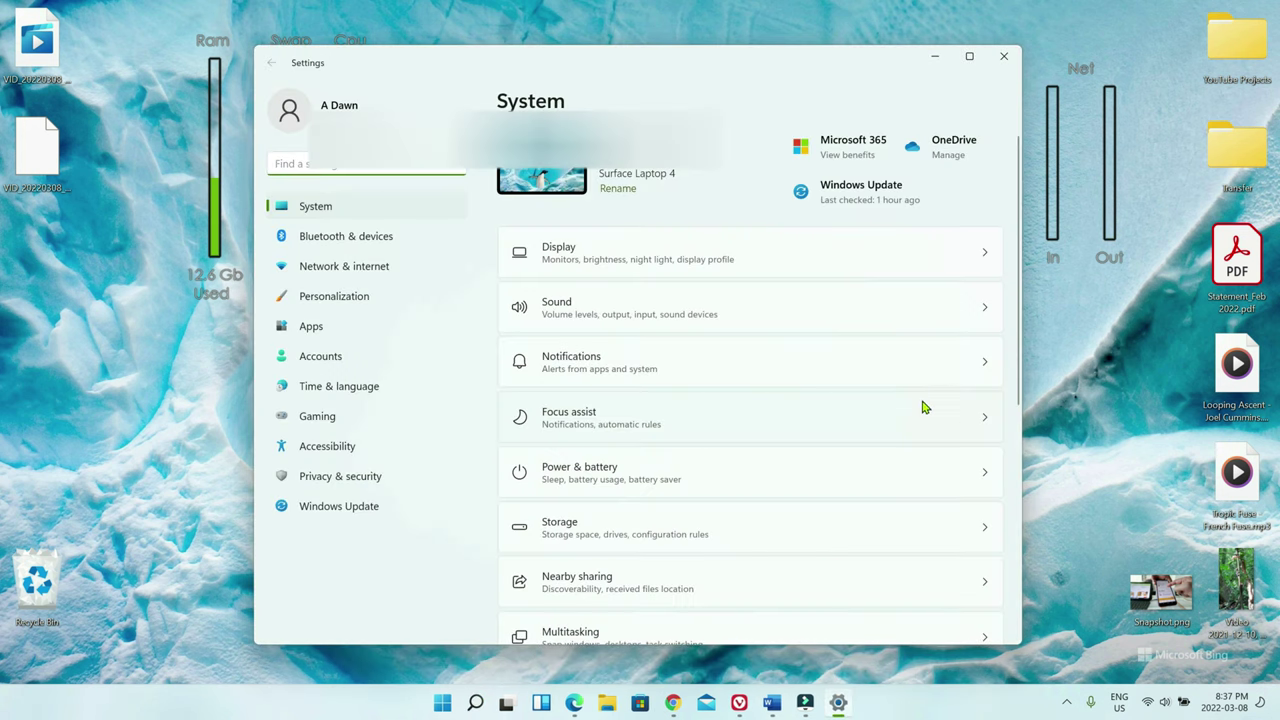
left_click_drag(697, 69, 765, 69)
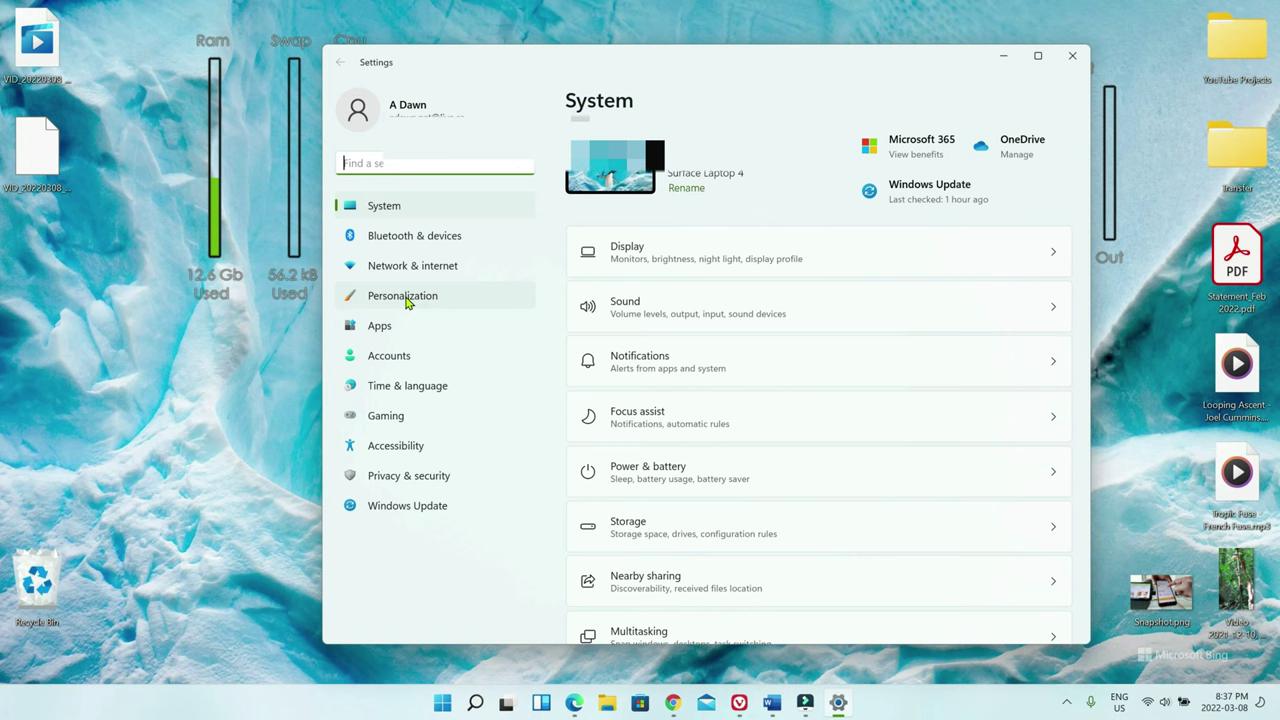
left_click(428, 310)
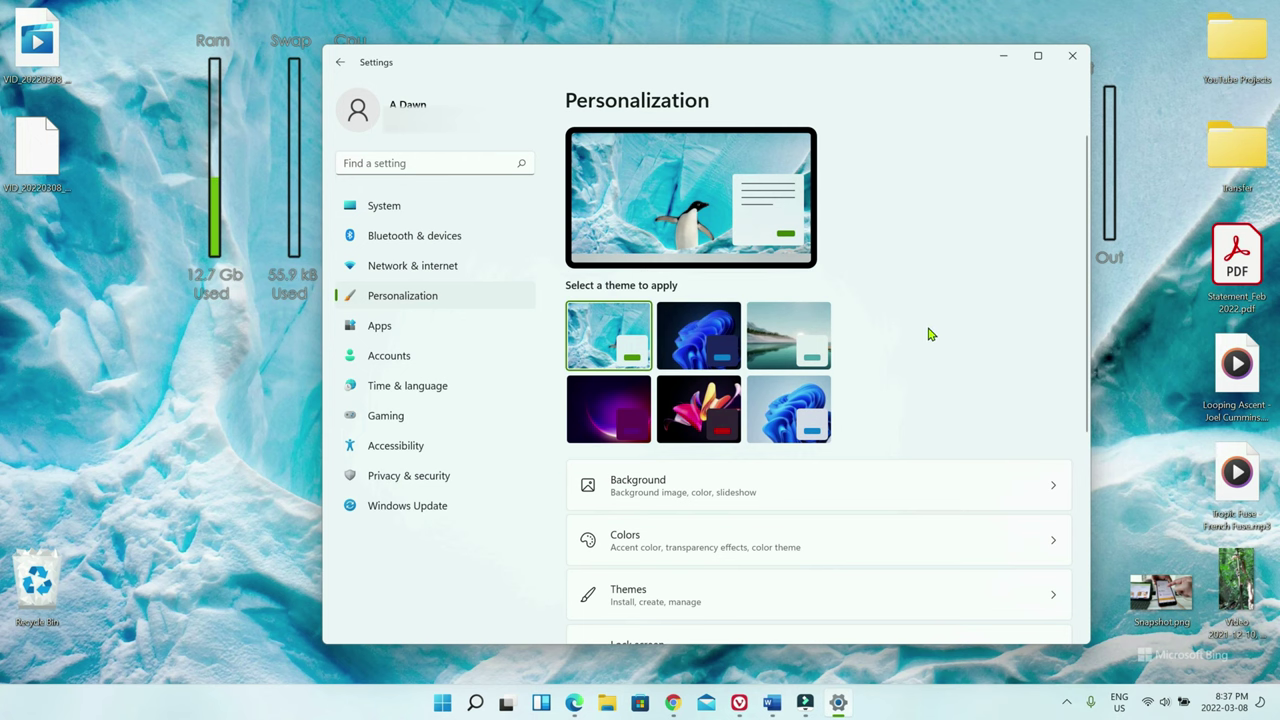
Apply the Windows (dark) theme from the theme choices on the Personalization page
scroll(928, 338, "down", 2)
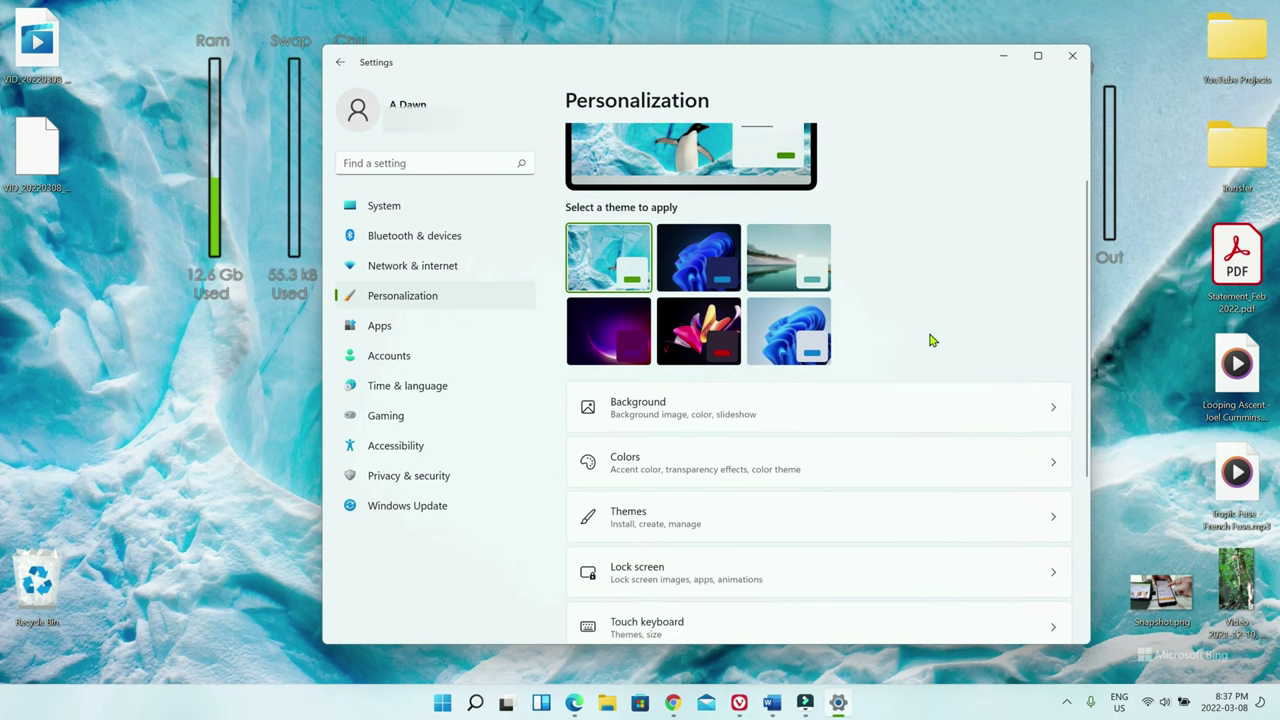
scroll(928, 338, "up", 2)
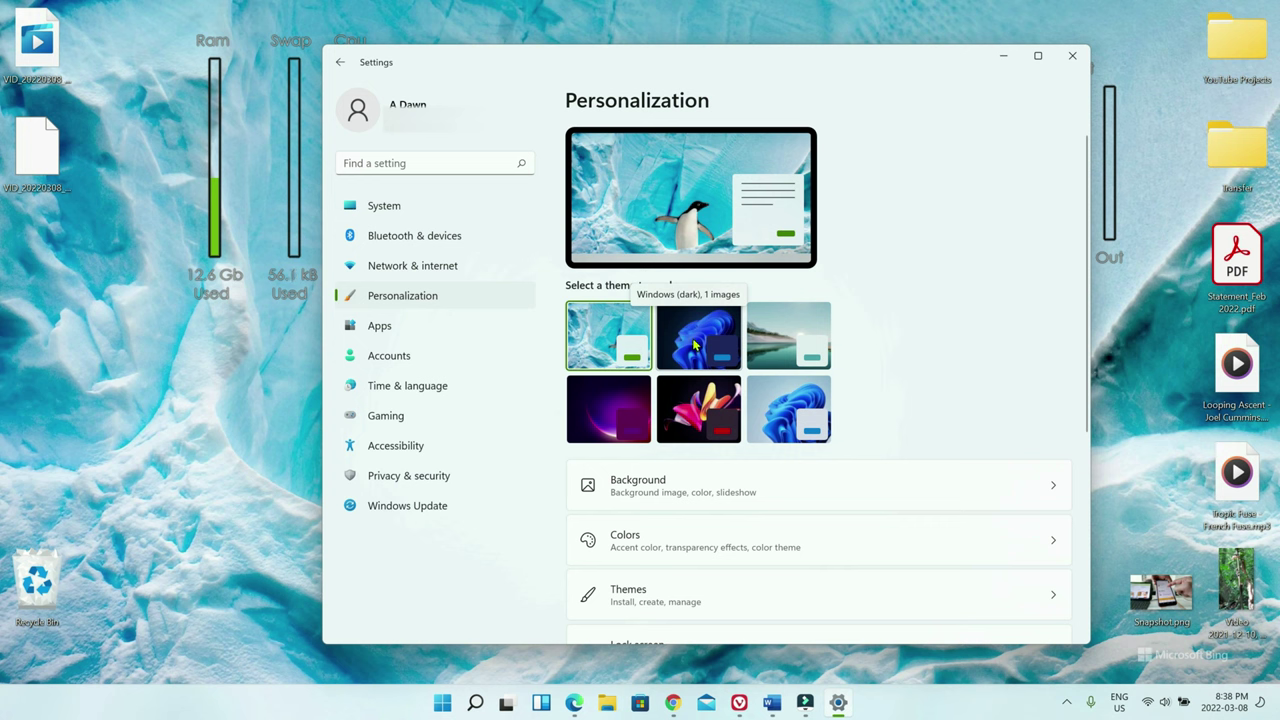
scroll(909, 343, "down", 2)
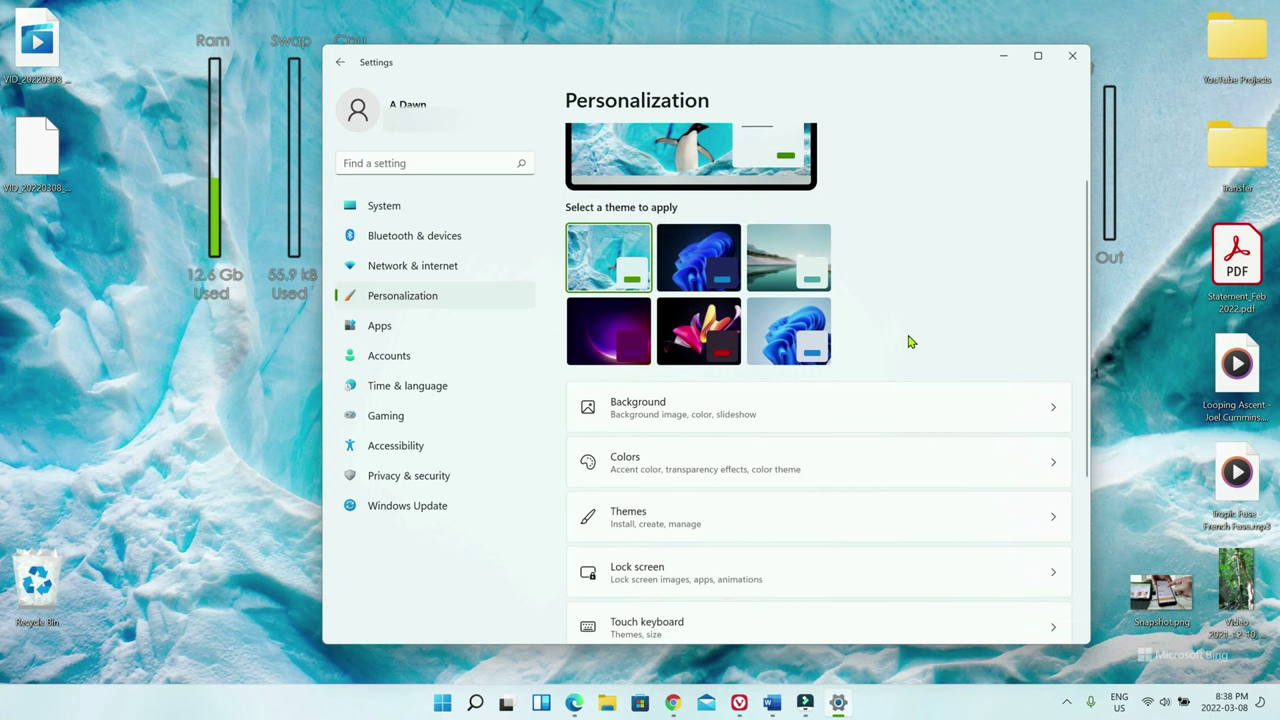
left_click(687, 248)
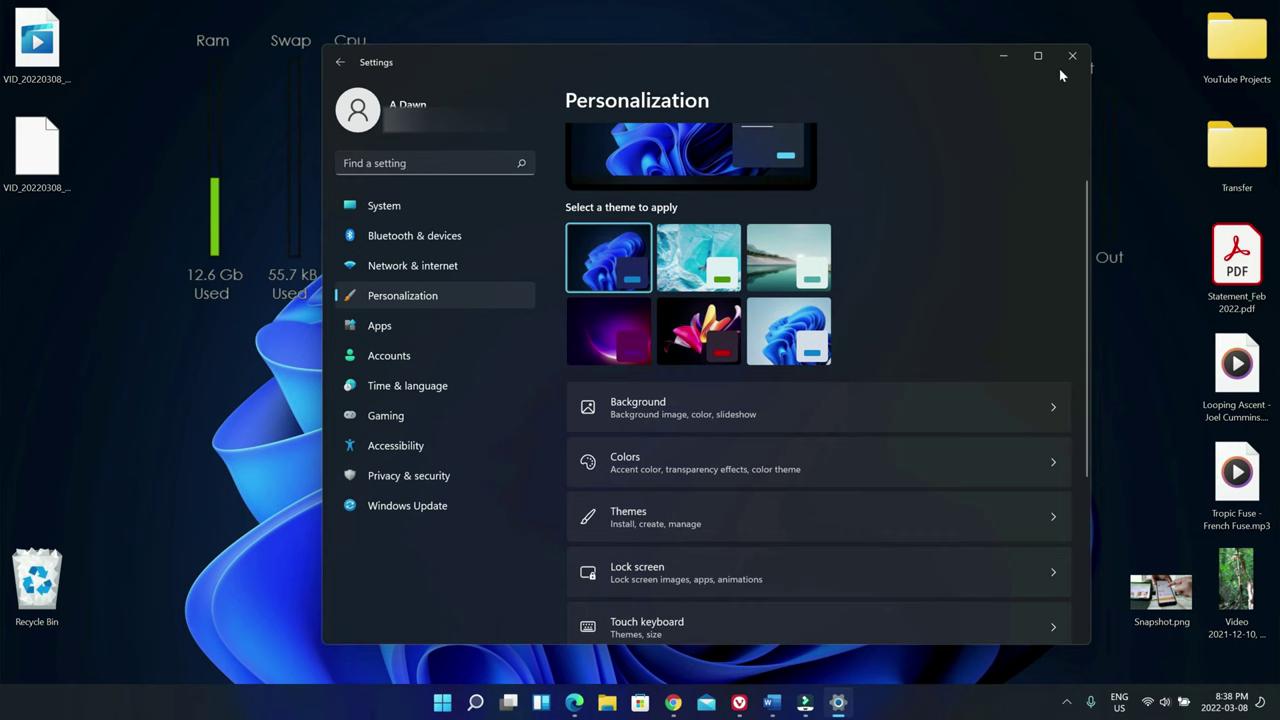
Check how the open Word document and the Vivaldi browser's Google Sheets spreadsheet look under the dark theme, minimizing each again
left_click(771, 708)
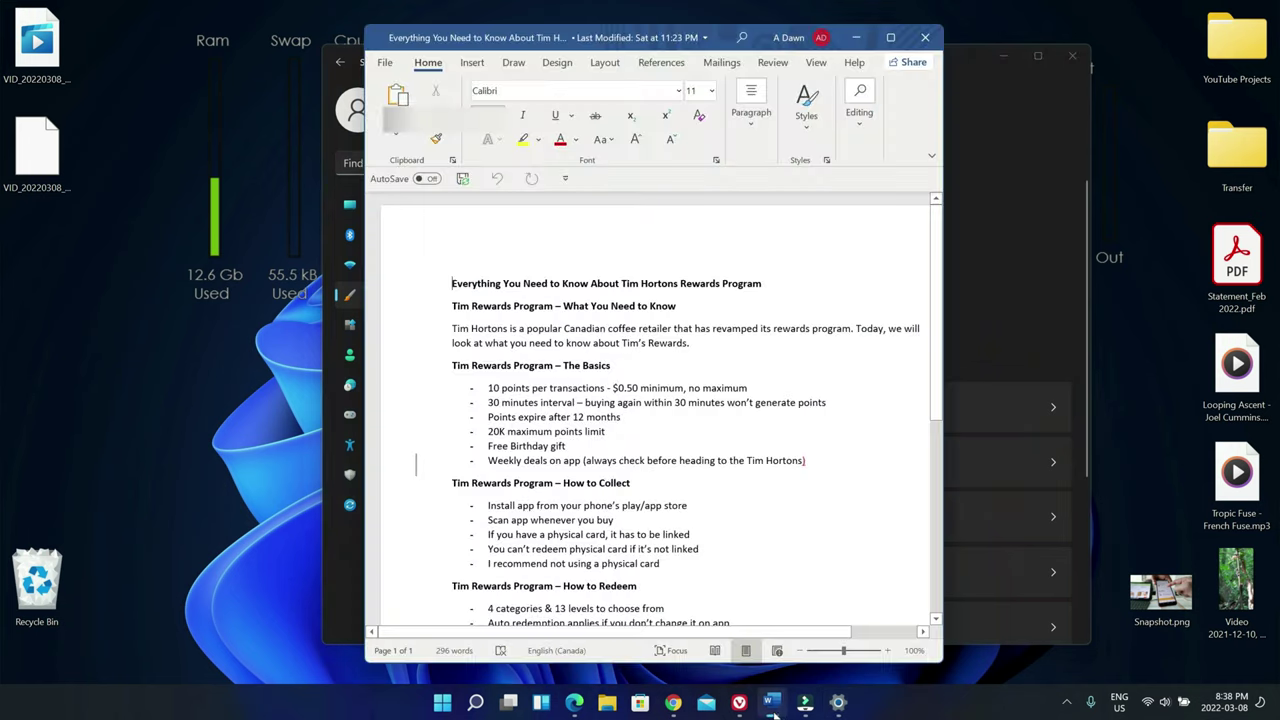
left_click(856, 37)
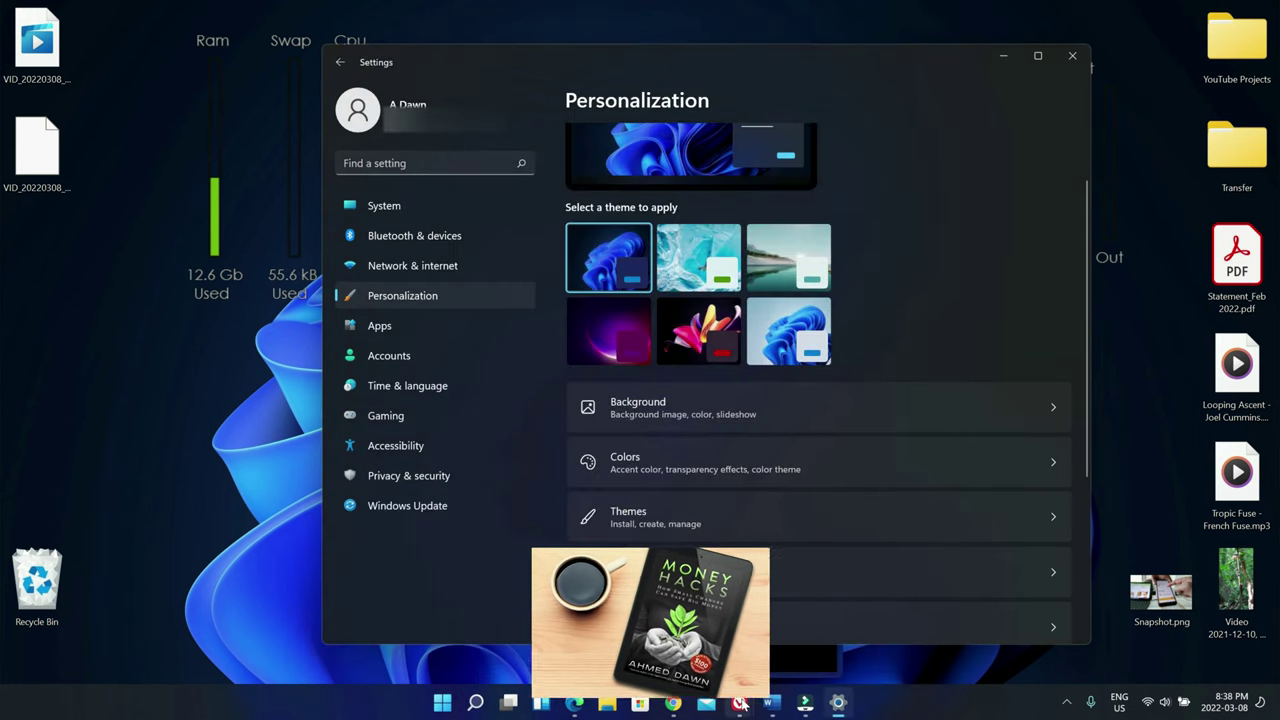
left_click(739, 703)
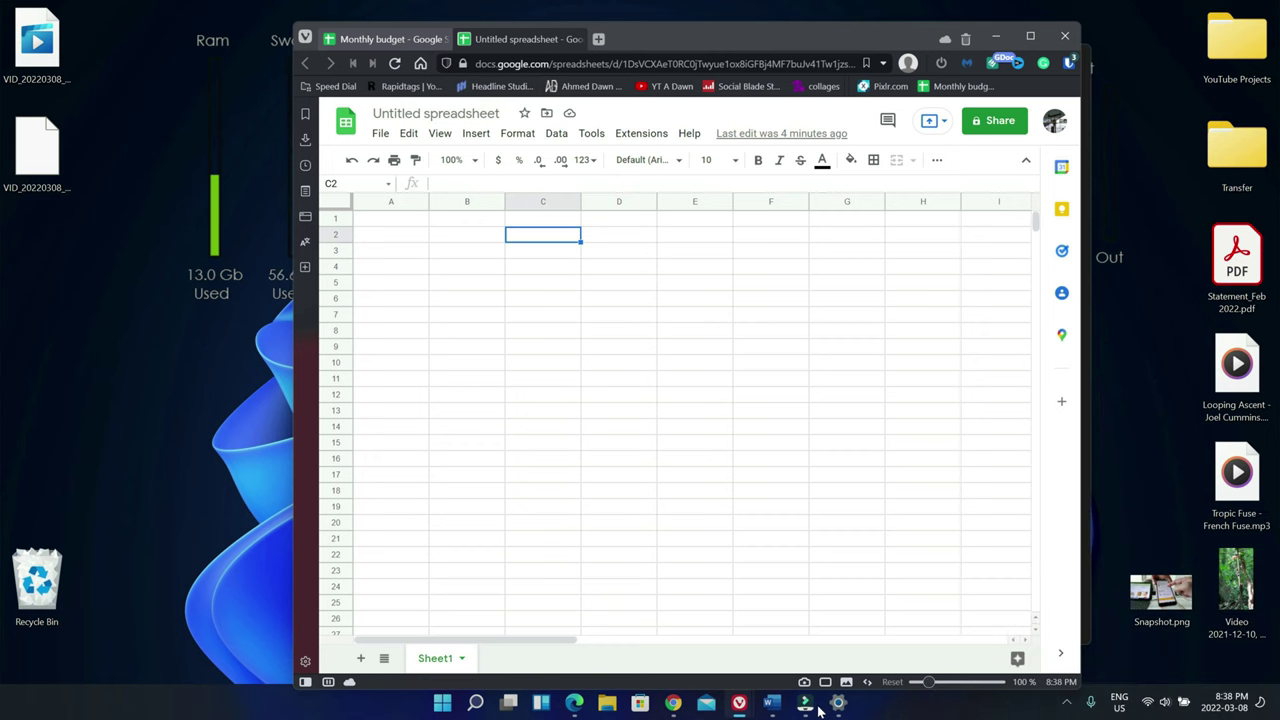
left_click(997, 38)
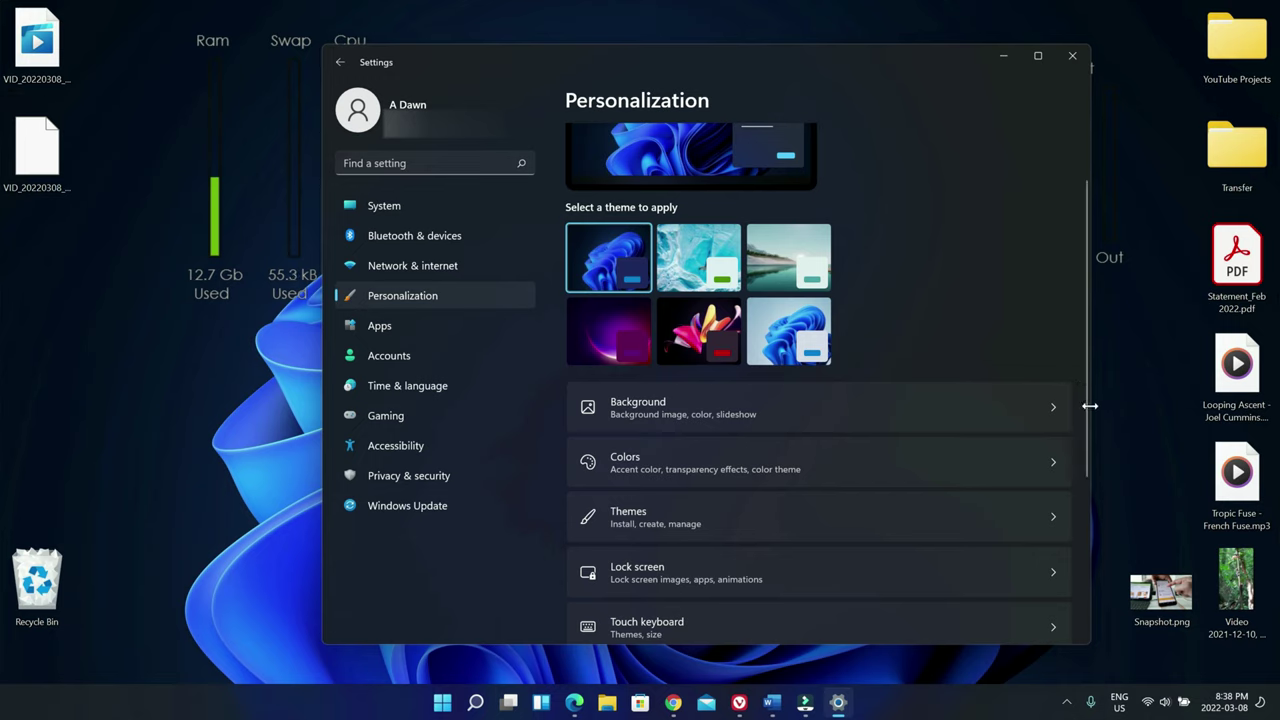
left_click(770, 704)
left_click(770, 704)
Open the contrast themes settings from the related settings of the Personalization Colors page
left_click_drag(1088, 457, 1076, 600)
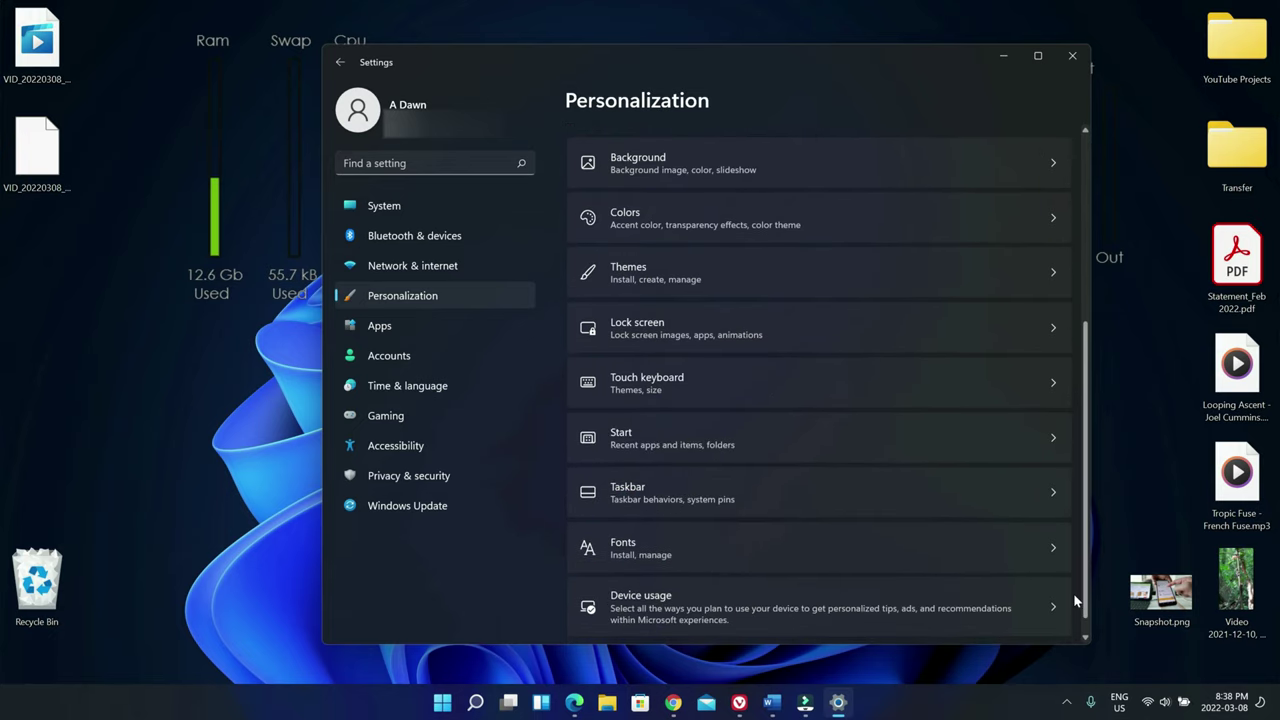
scroll(950, 500, "up", 2)
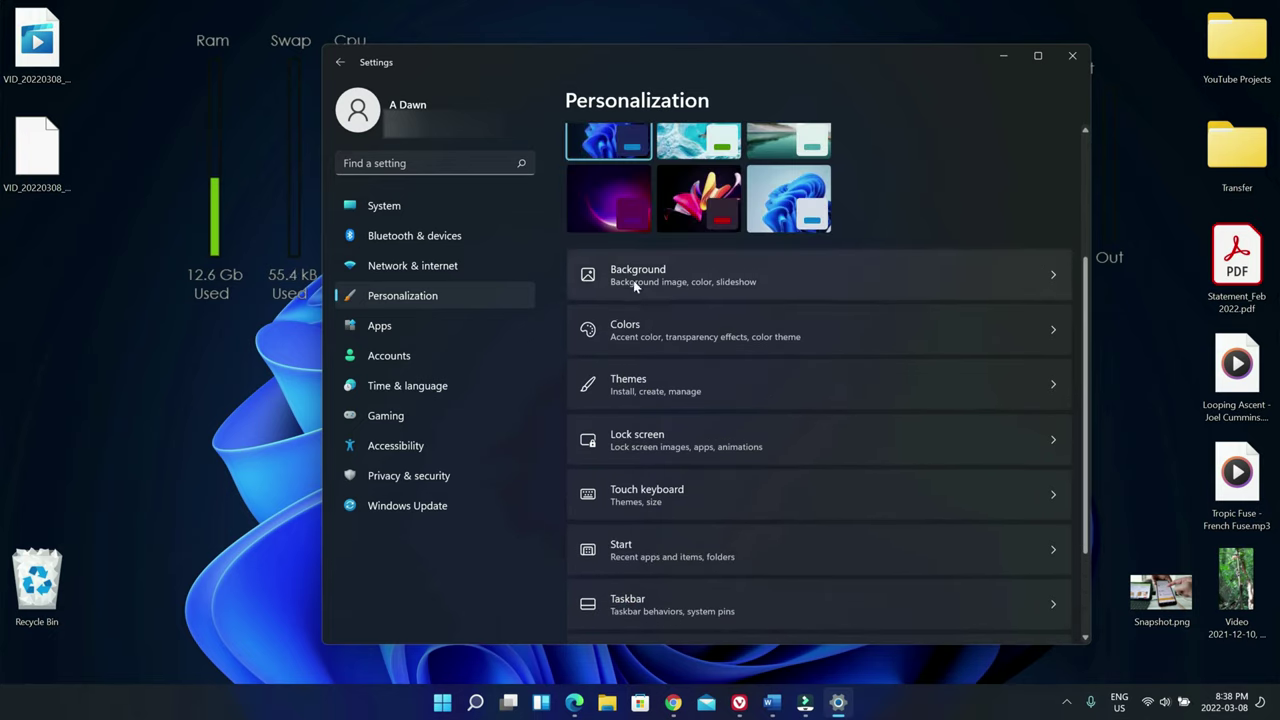
left_click(695, 330)
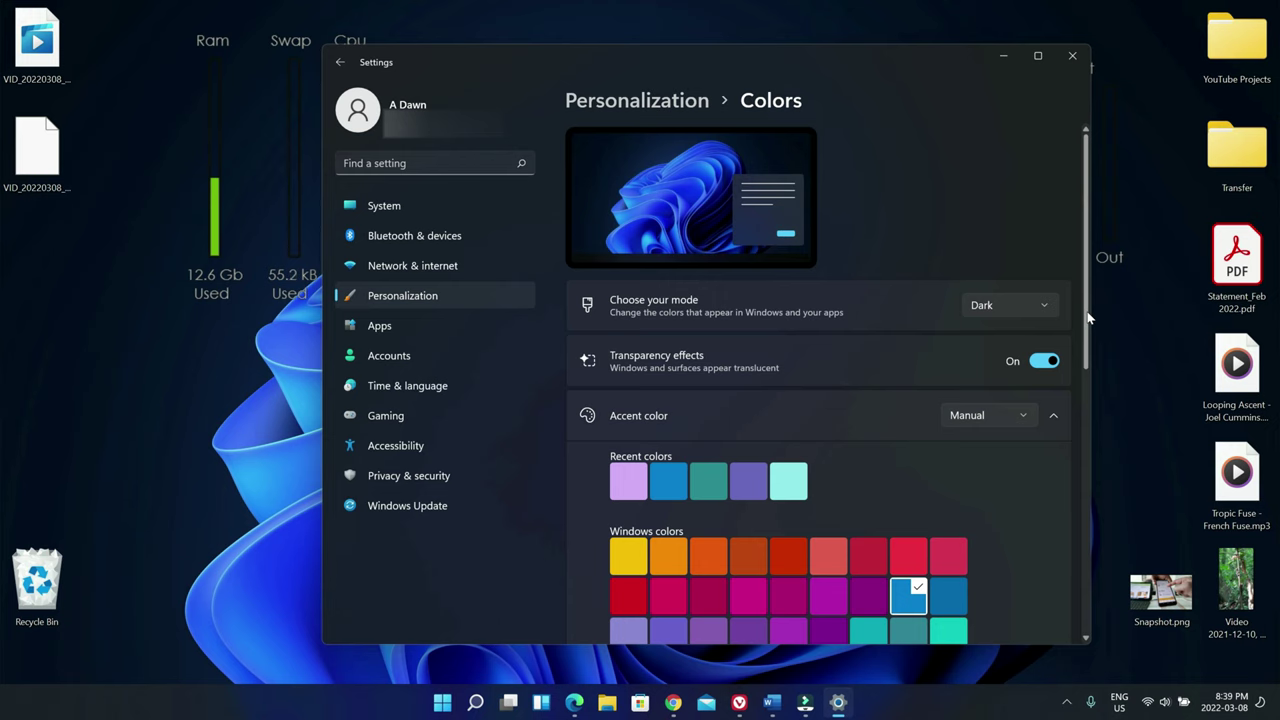
left_click_drag(1090, 318, 1083, 566)
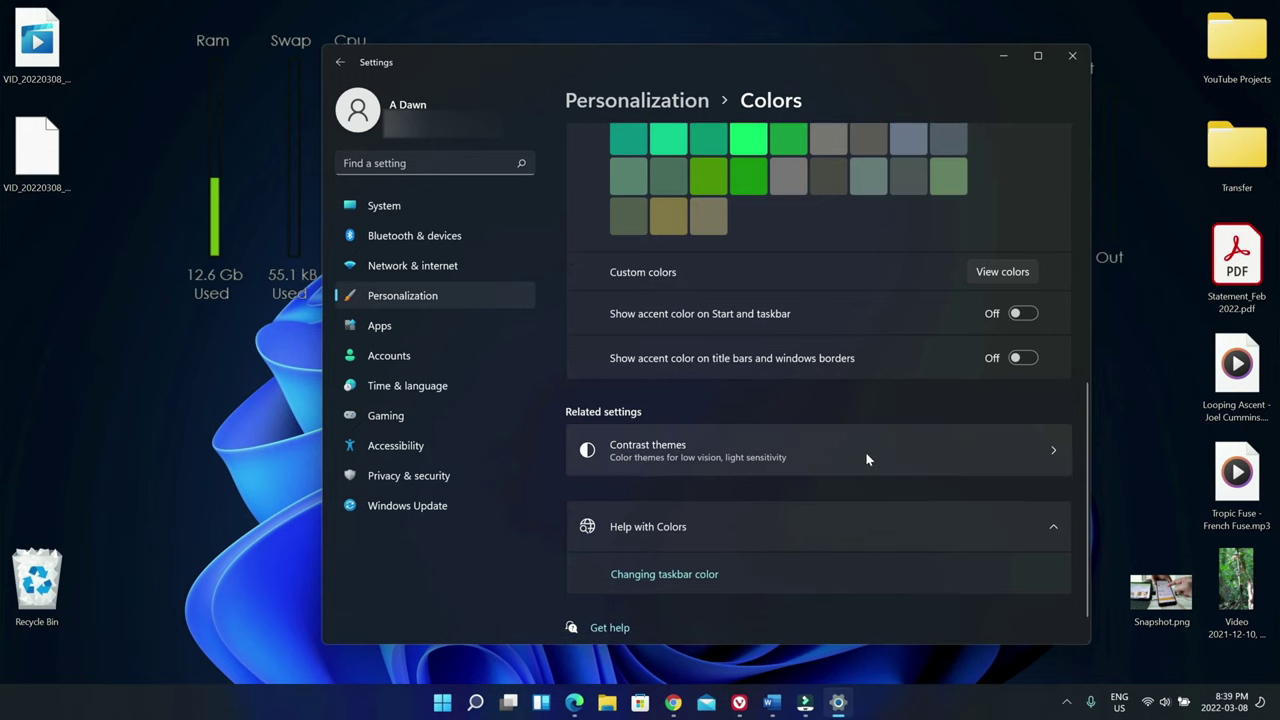
left_click(926, 457)
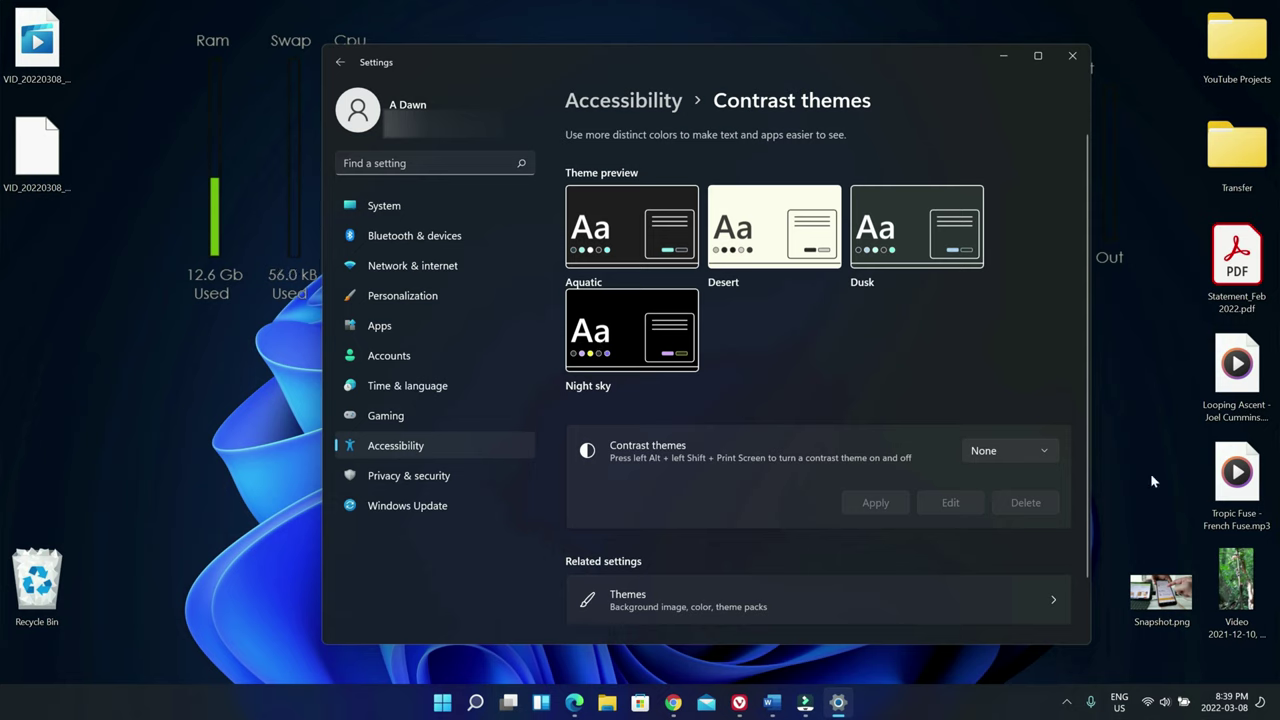
Choose Night sky as the contrast theme and apply it
left_click(1043, 455)
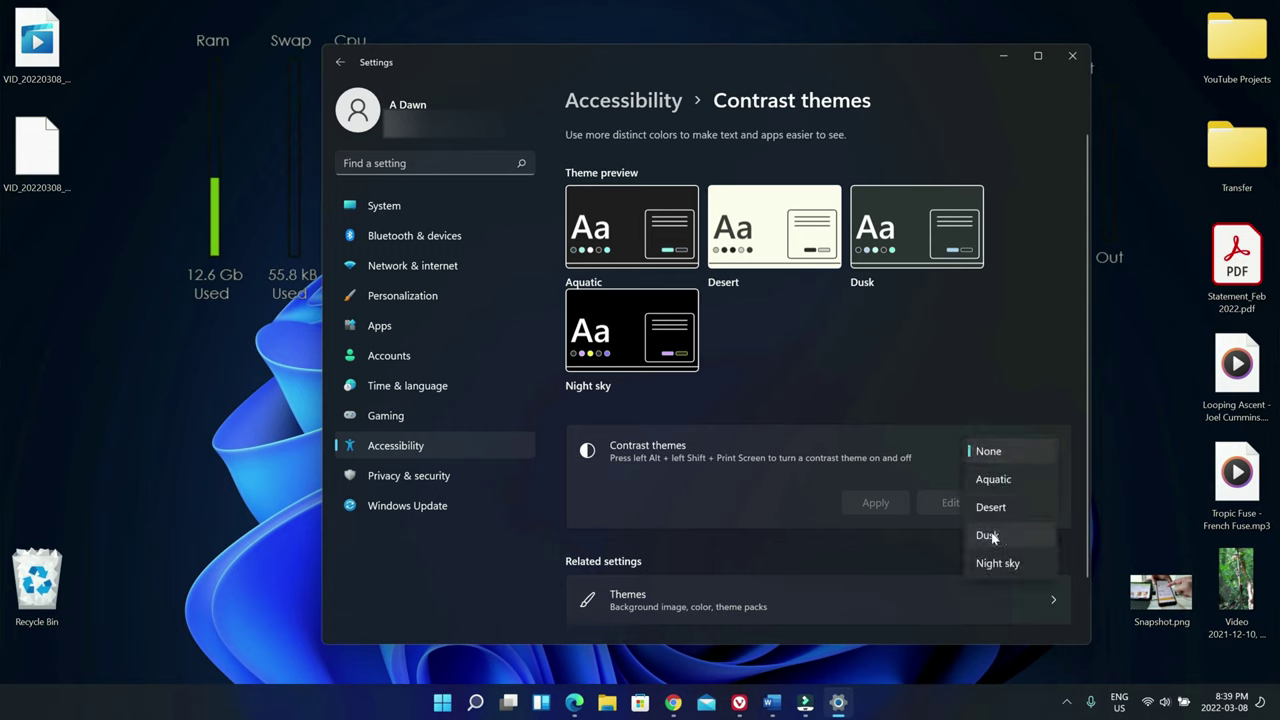
left_click(991, 563)
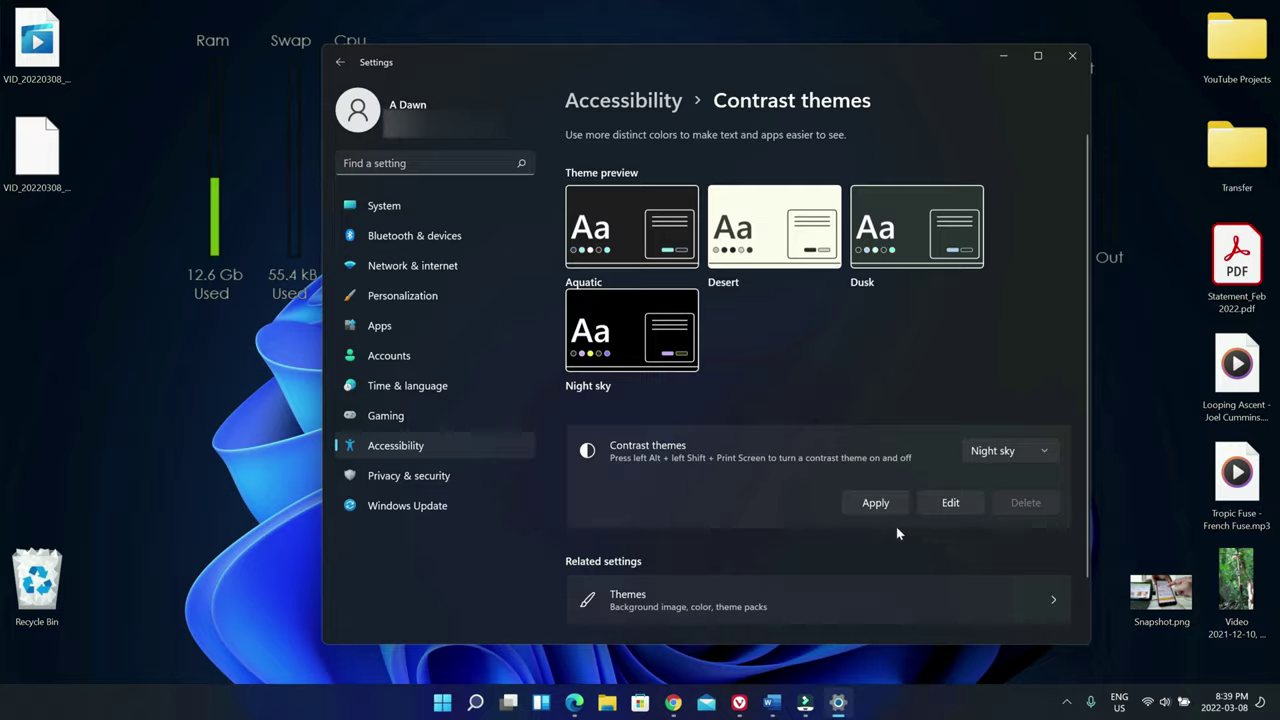
left_click(876, 503)
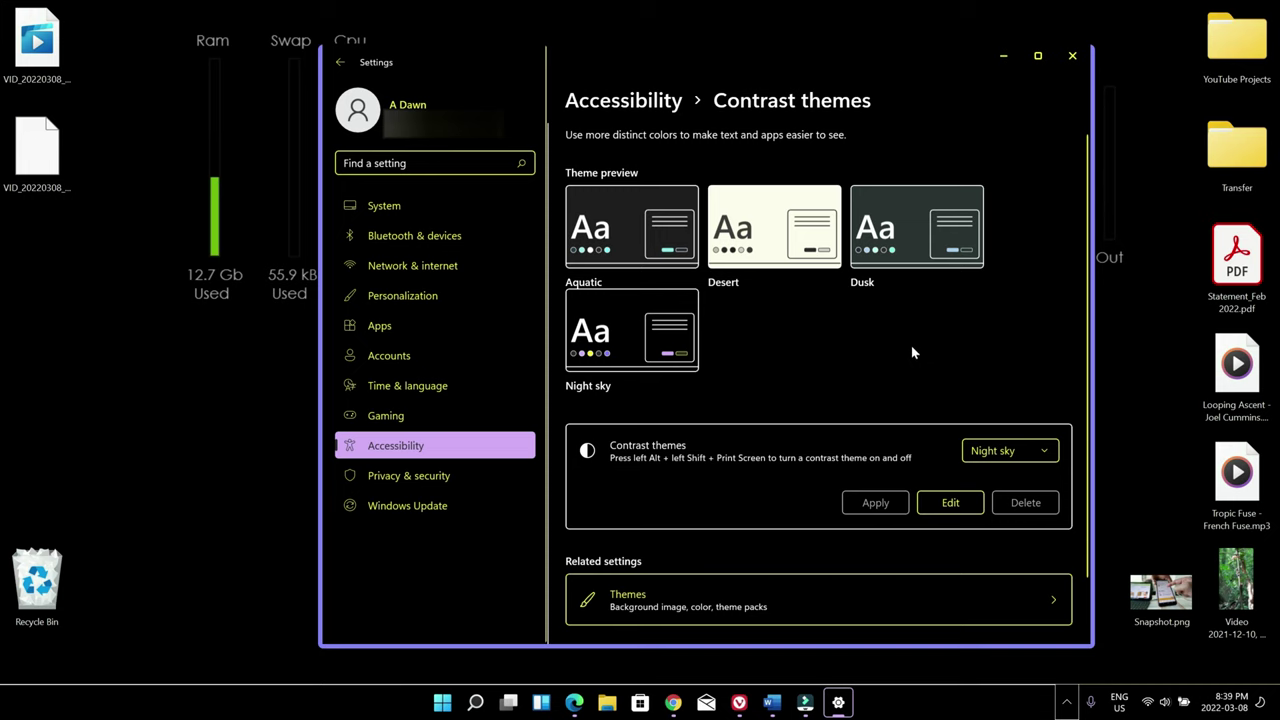
Inspect the Word document and the browser's Google Sheets spreadsheet under the Night sky contrast theme, and return to Settings
mouse_move(756, 705)
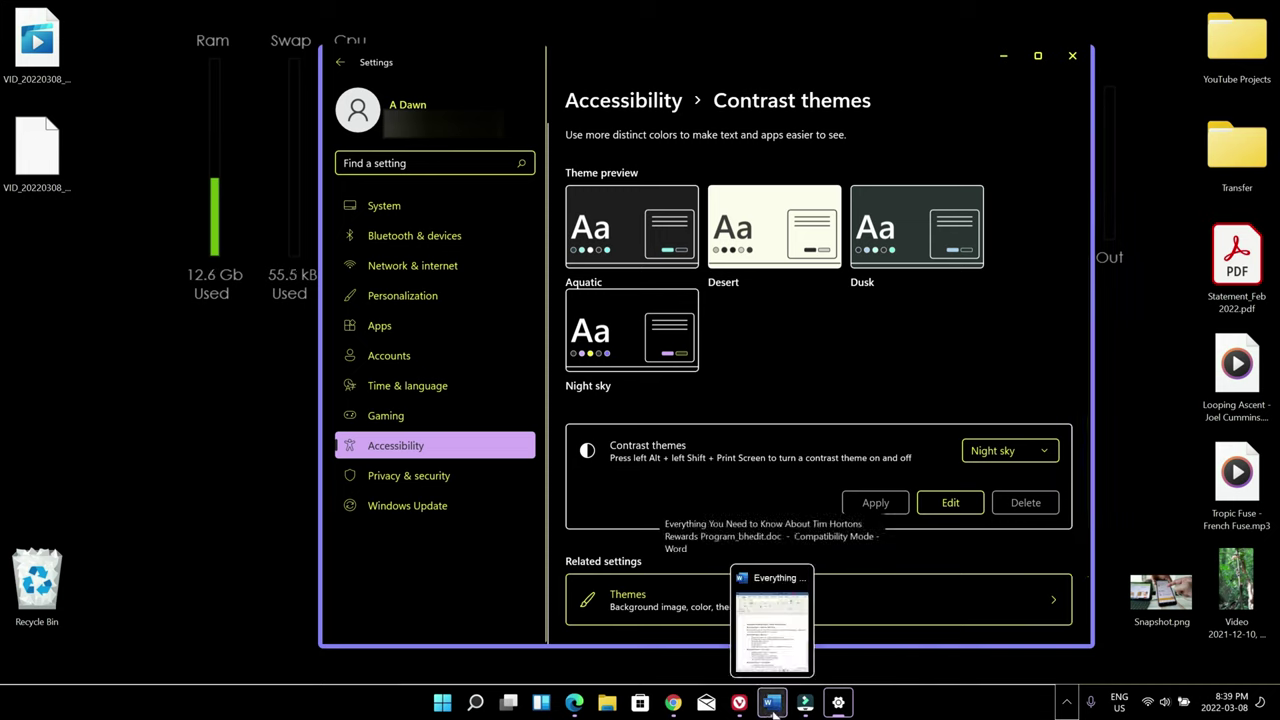
left_click(772, 705)
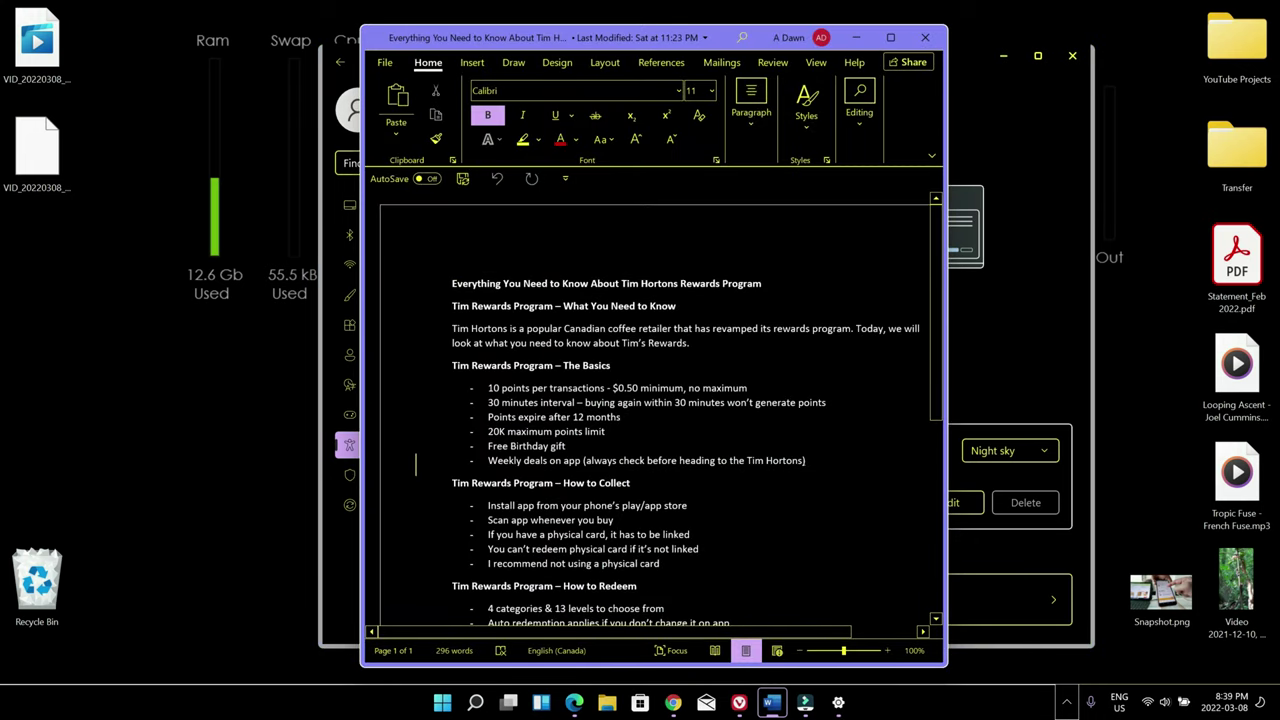
left_click(856, 39)
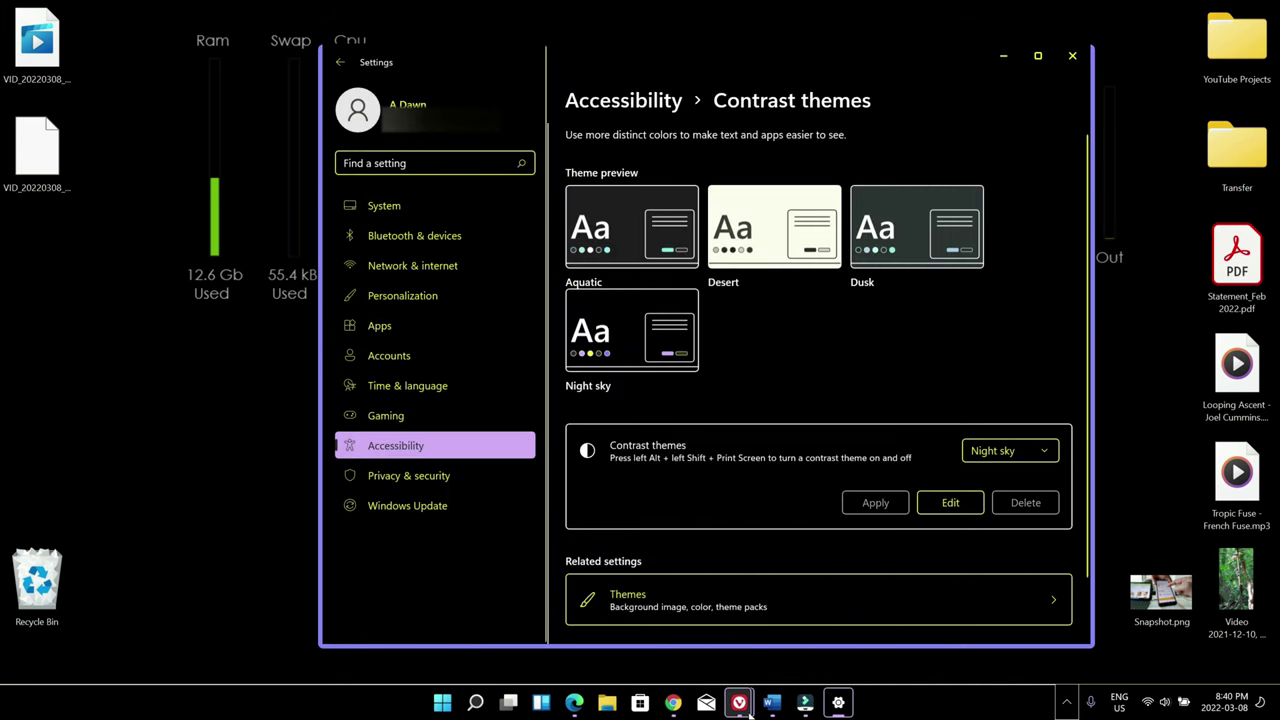
mouse_move(749, 712)
left_click(812, 617)
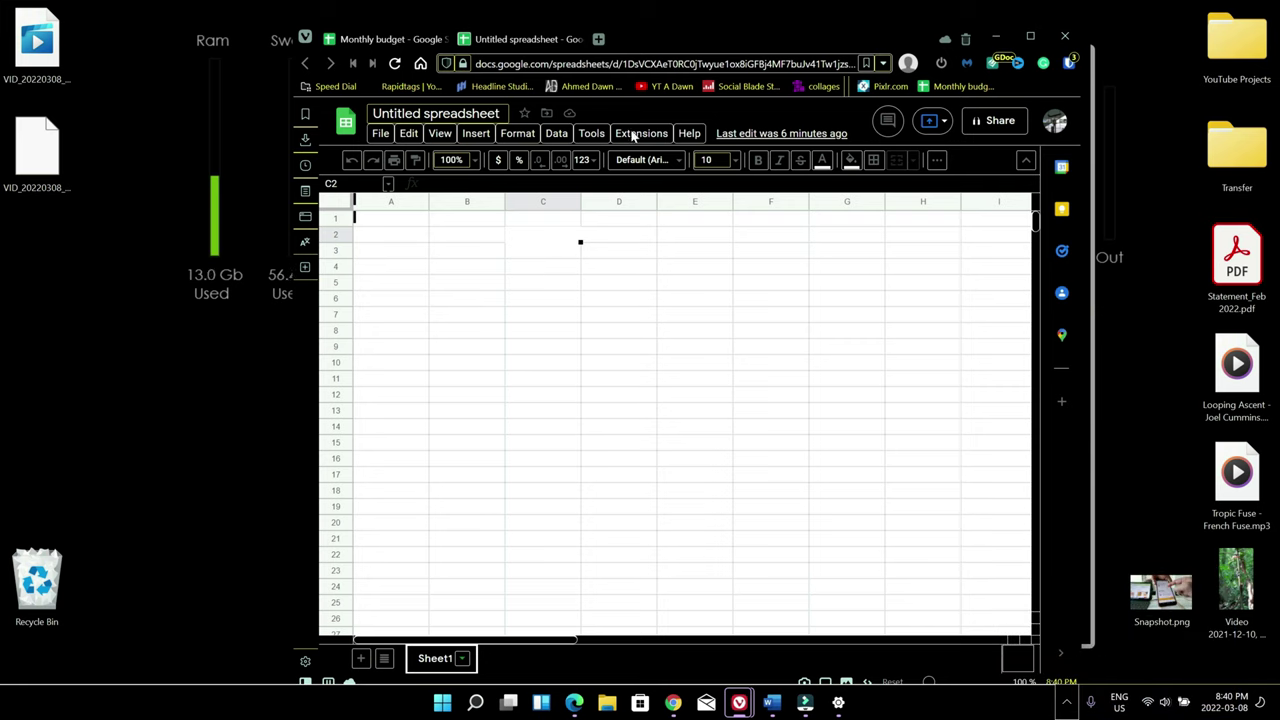
key("alt+Tab")
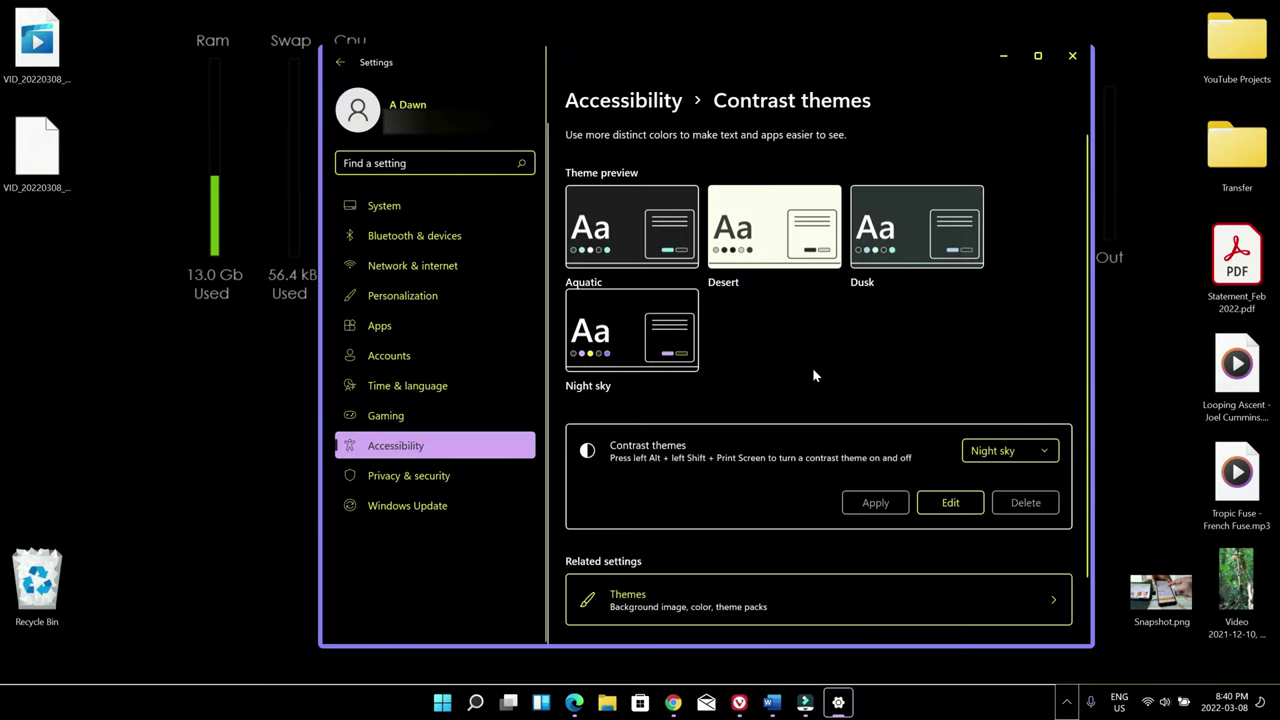
Reopen the contrast themes settings from the Colors page, then choose Dusk and apply it
left_click(948, 503)
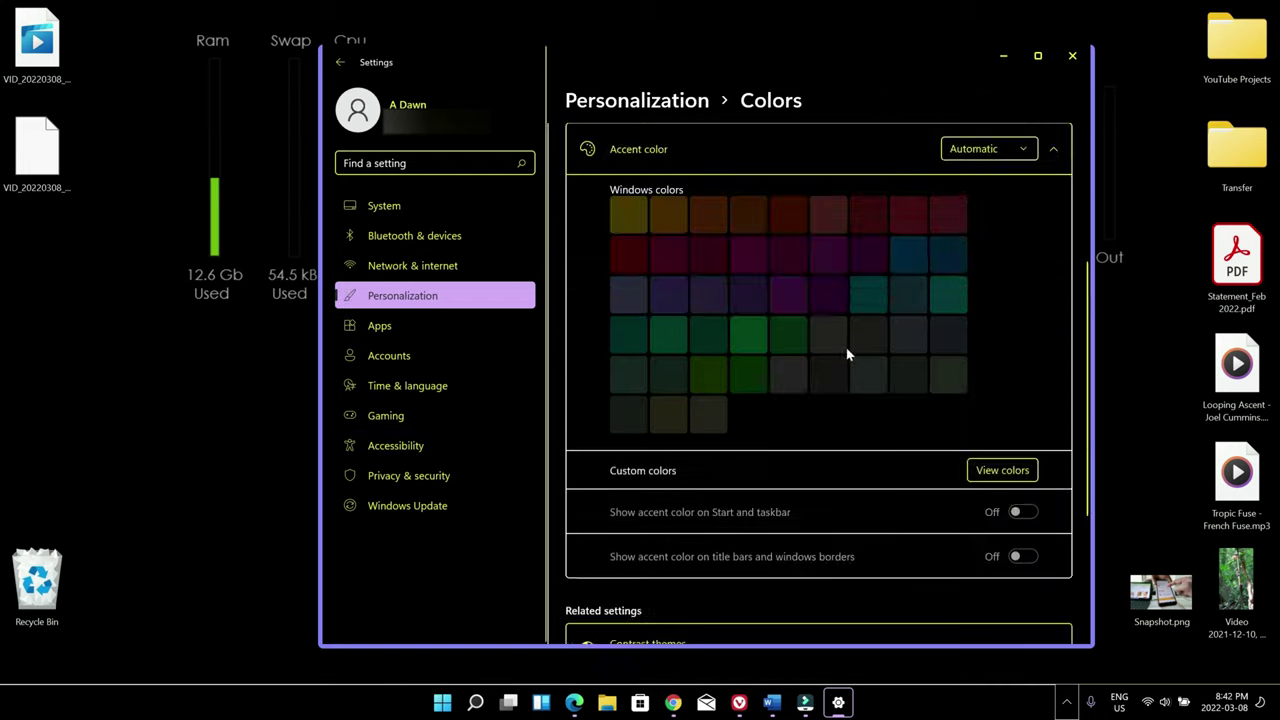
scroll(849, 354, "down", 3)
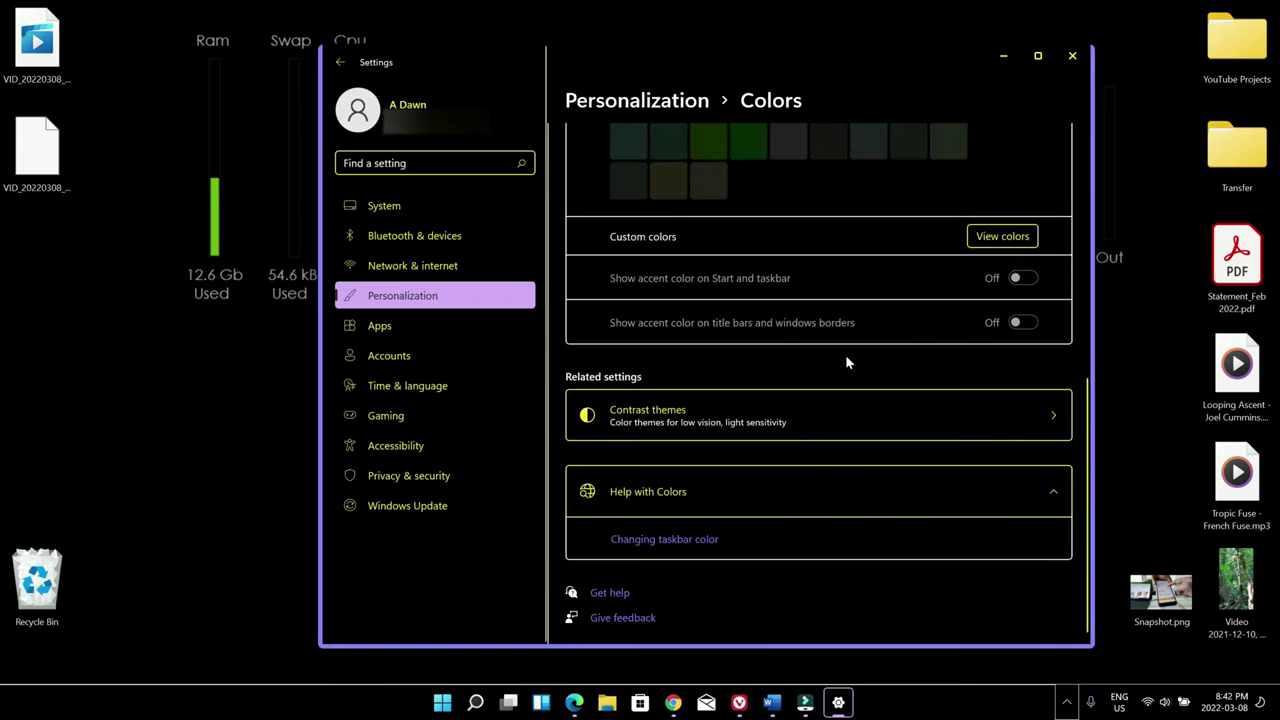
left_click(843, 416)
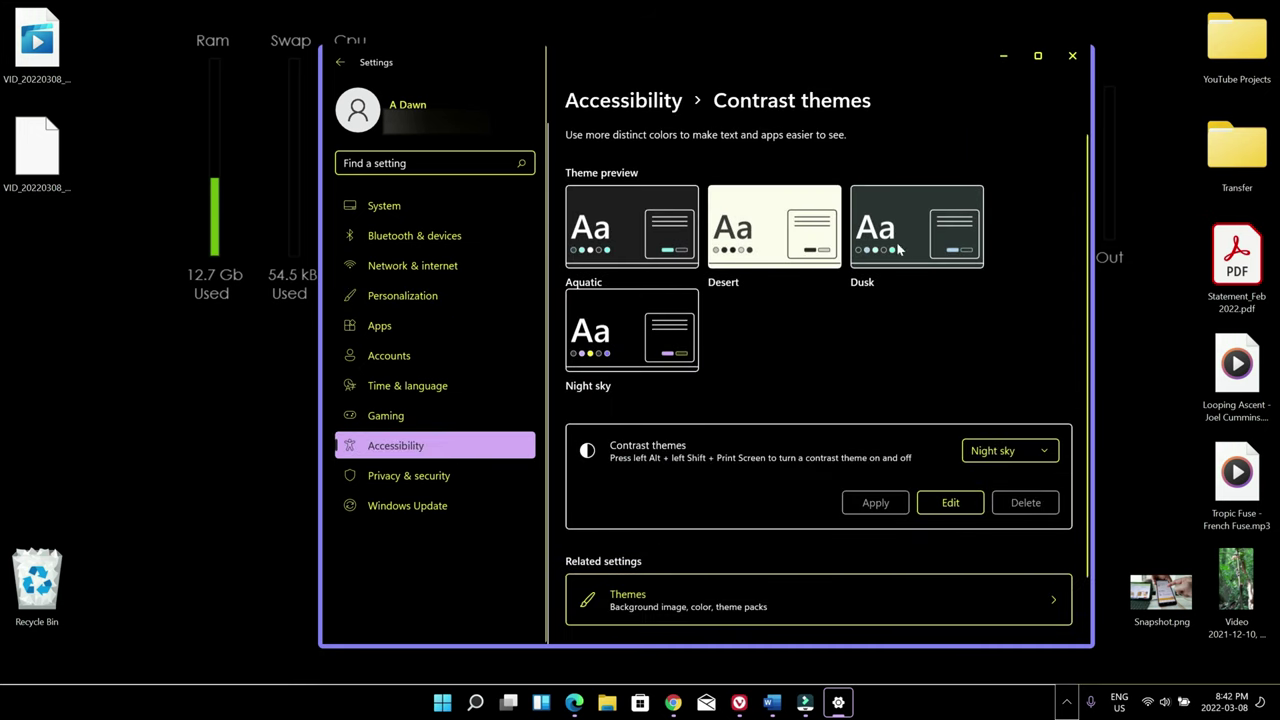
left_click(1047, 455)
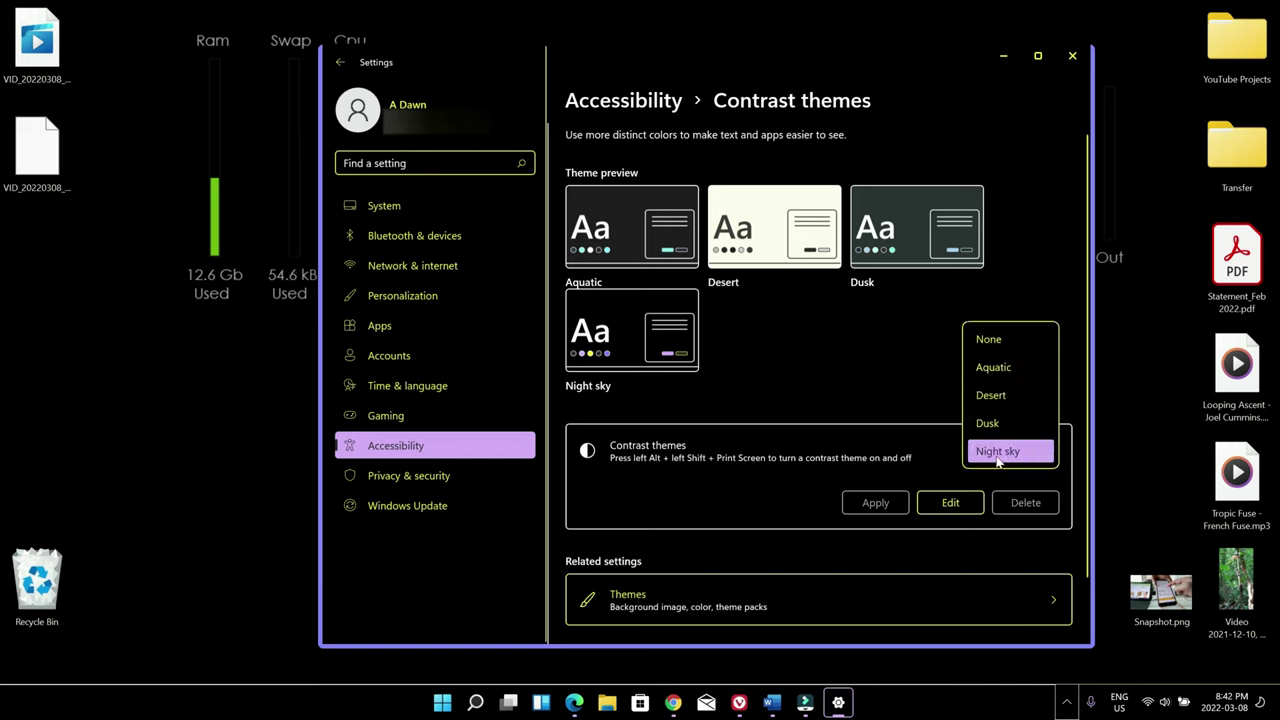
left_click(1005, 423)
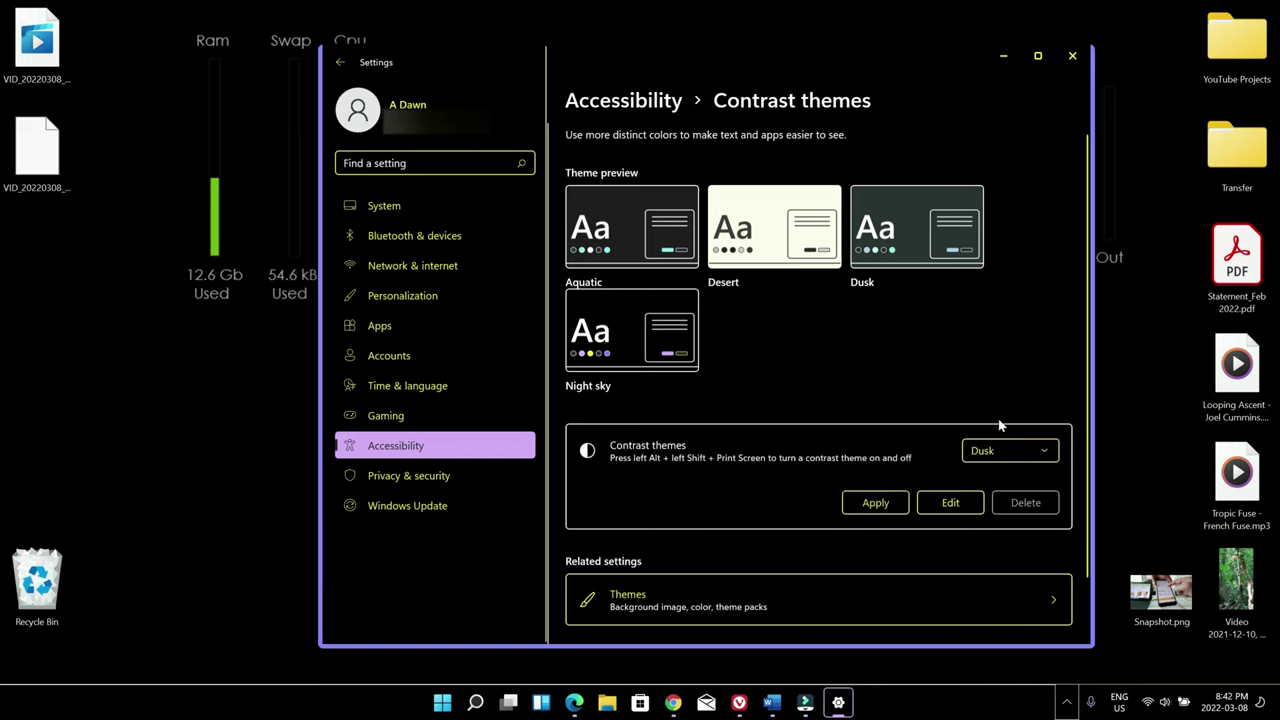
left_click(877, 506)
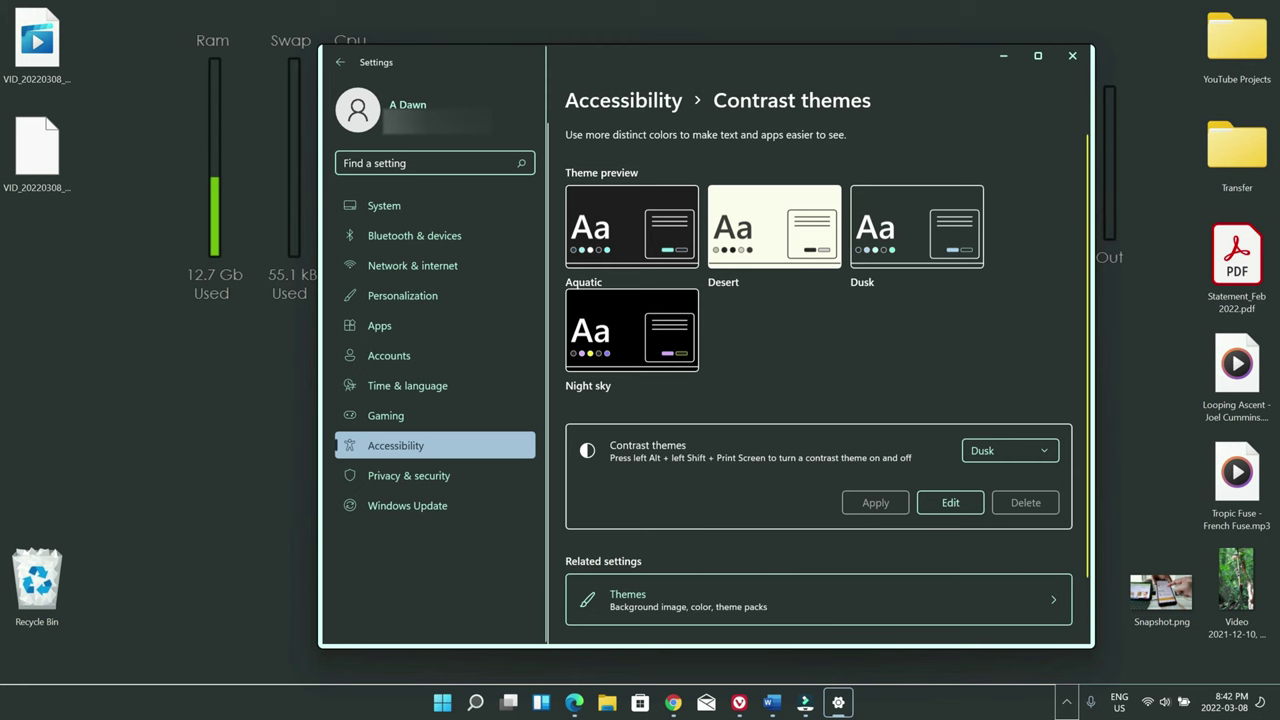
View the Word document under the Dusk contrast theme, then return to Settings and look over the contrast themes page
left_click(772, 705)
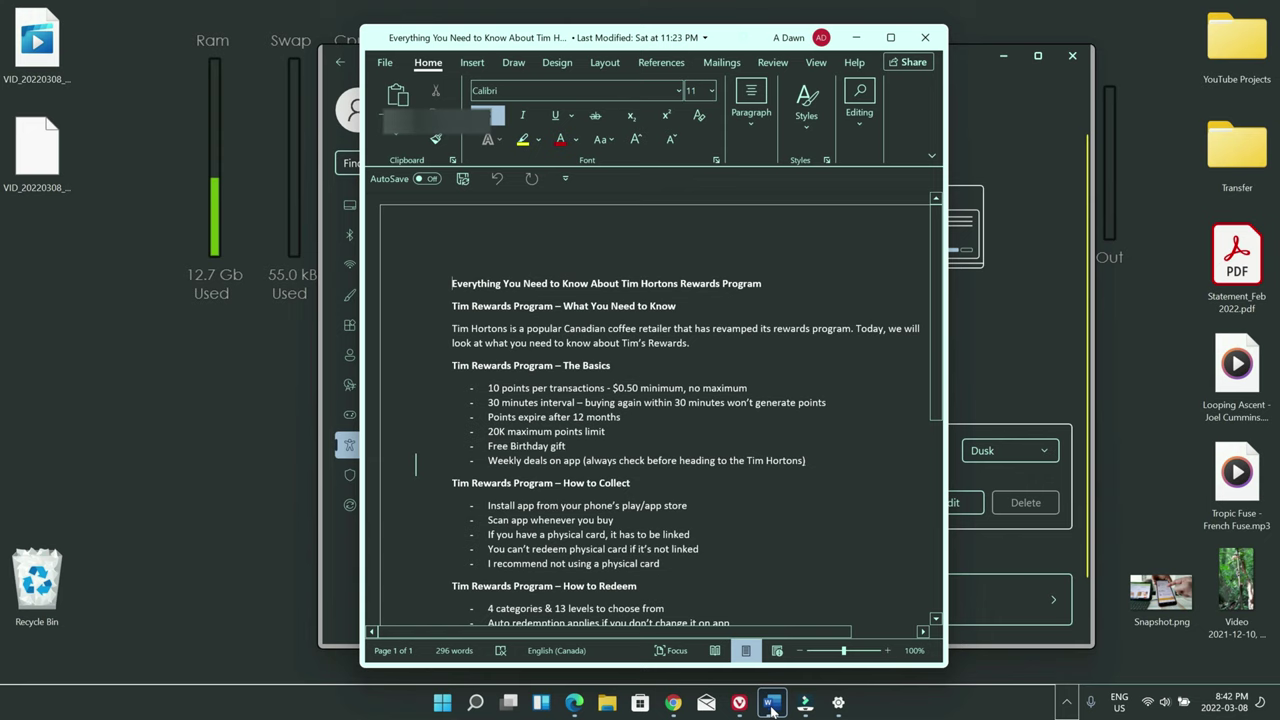
left_click(771, 706)
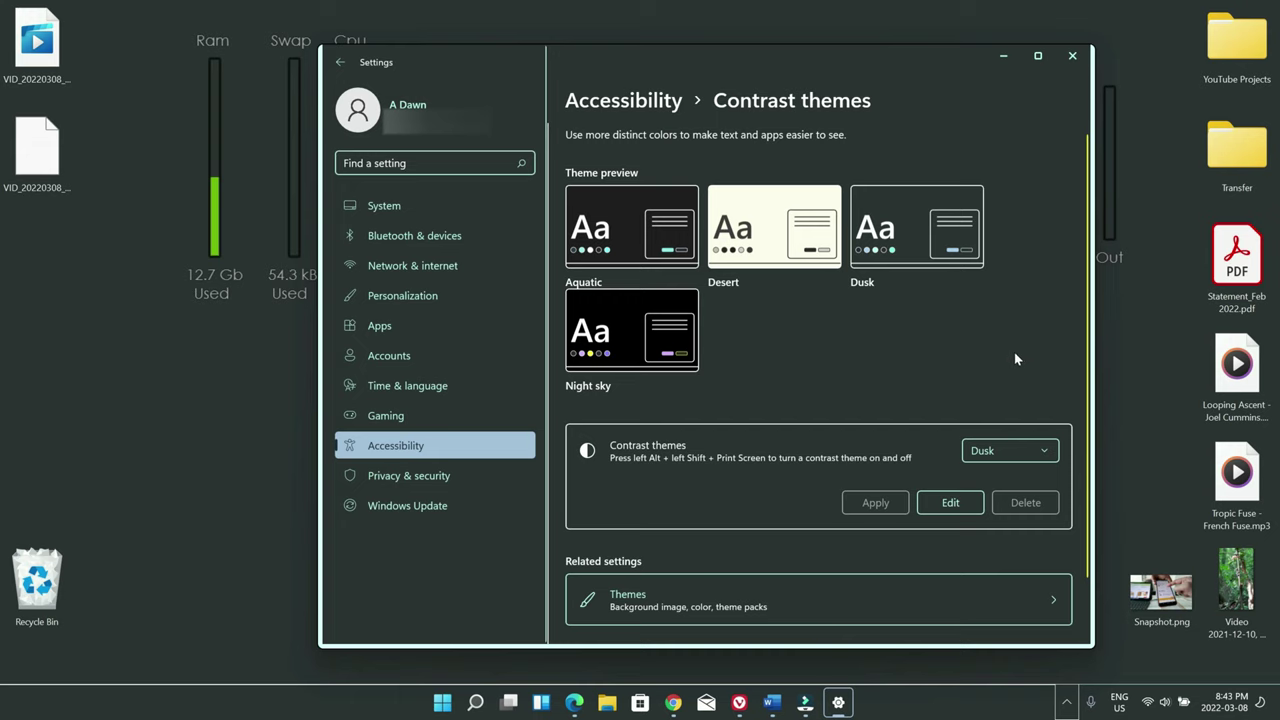
scroll(810, 495, "down", 1)
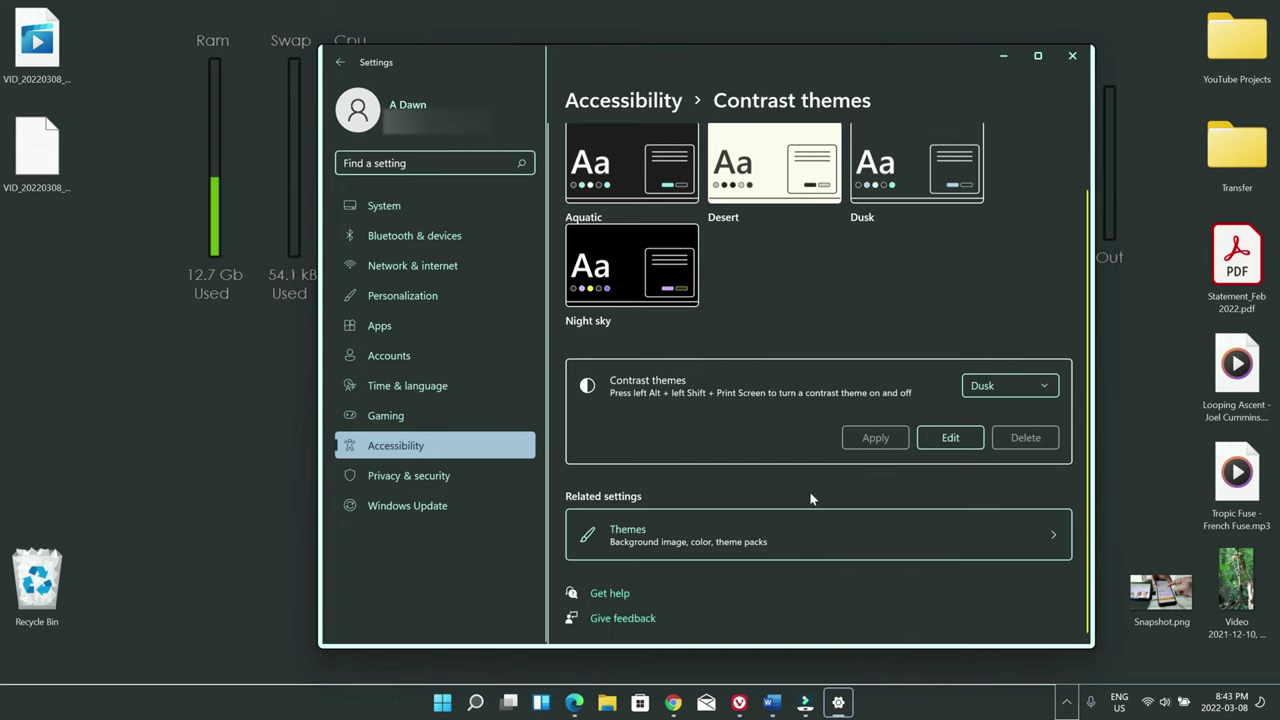
scroll(810, 497, "up", 1)
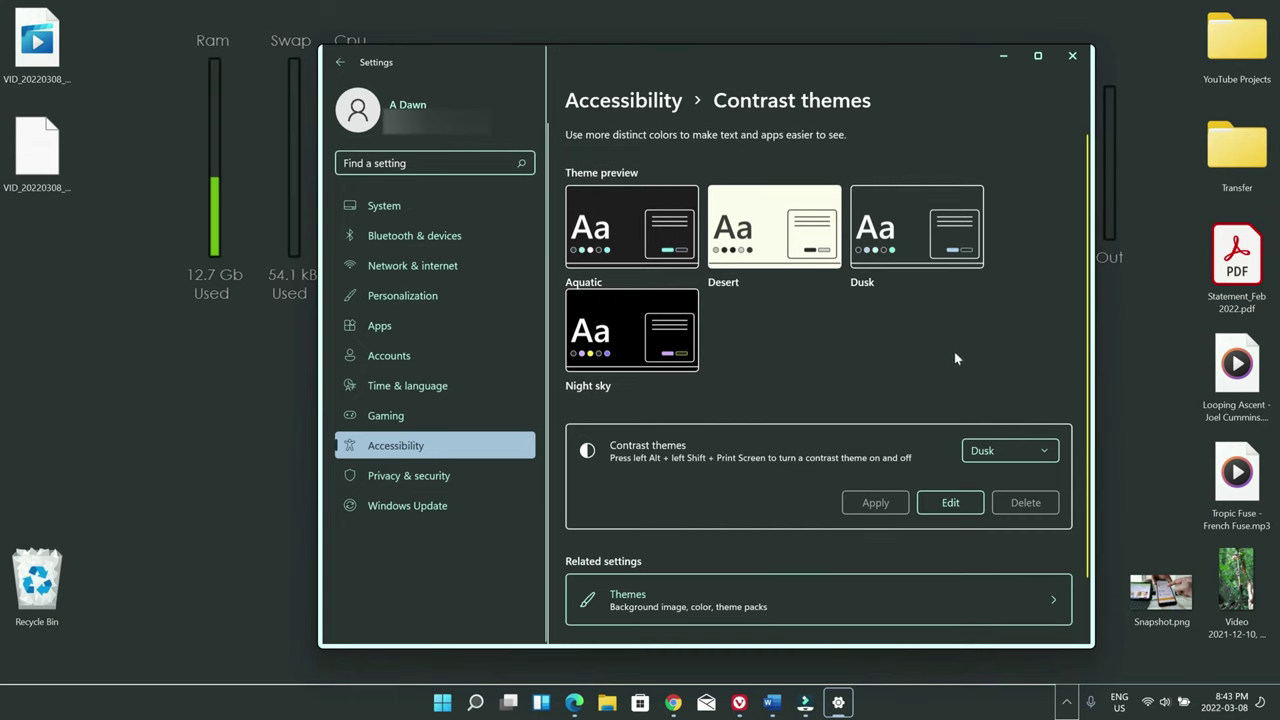